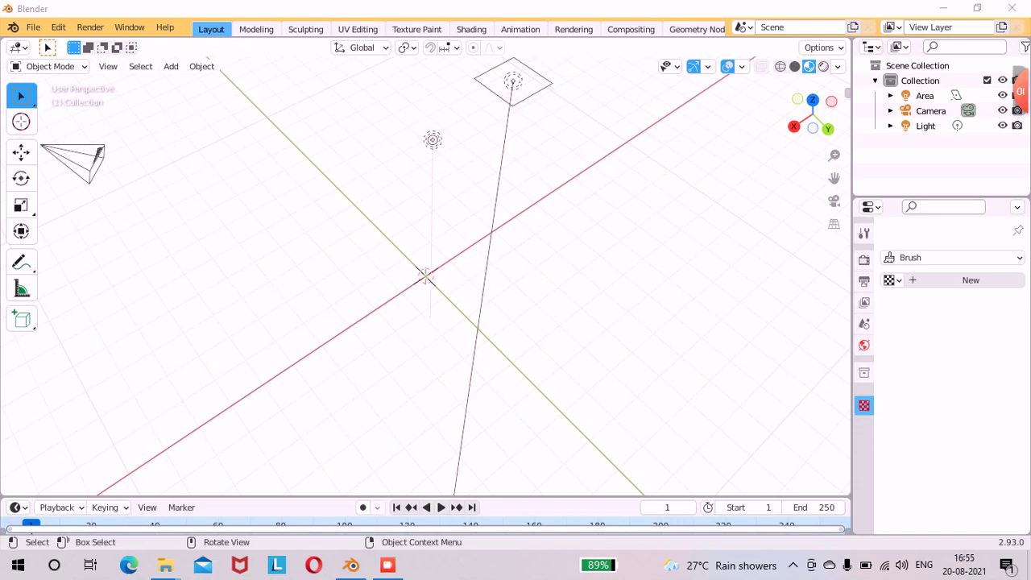
Add a cube mesh at the scene's origin.
{"action": "left_click_drag", "start_coordinate": [812, 101], "coordinate": [783, 108]}
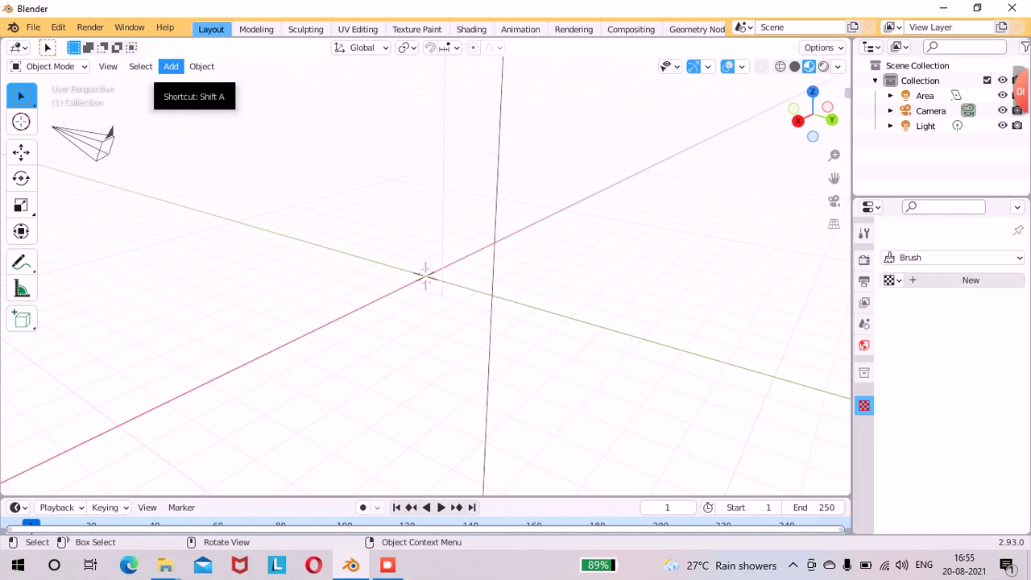
{"action": "left_click", "coordinate": [171, 66]}
{"action": "mouse_move", "coordinate": [193, 84]}
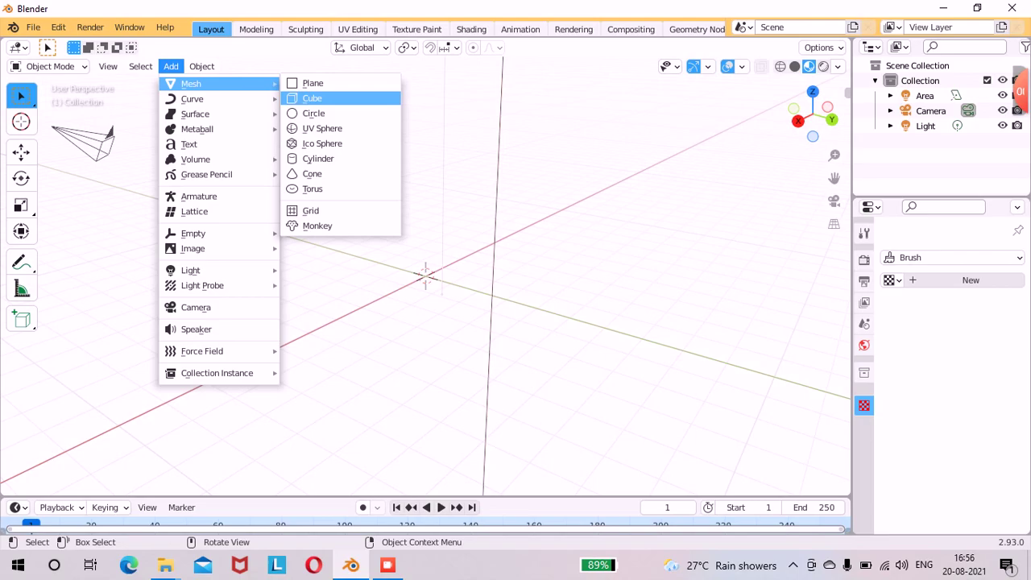
{"action": "left_click", "coordinate": [313, 99]}
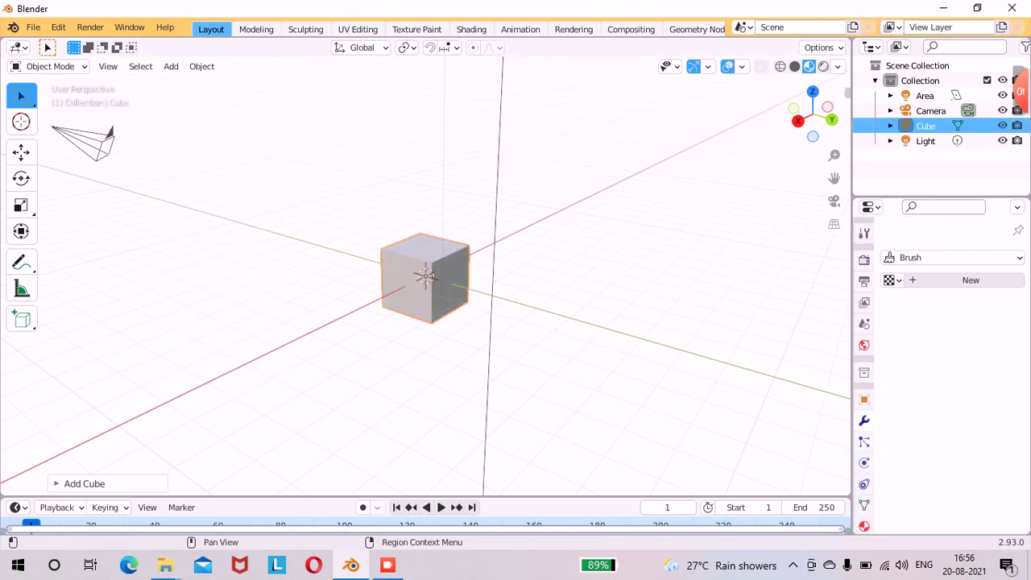
Add a Subdivision Surface modifier to the cube and set its render level to 4.
{"action": "left_click", "coordinate": [863, 420]}
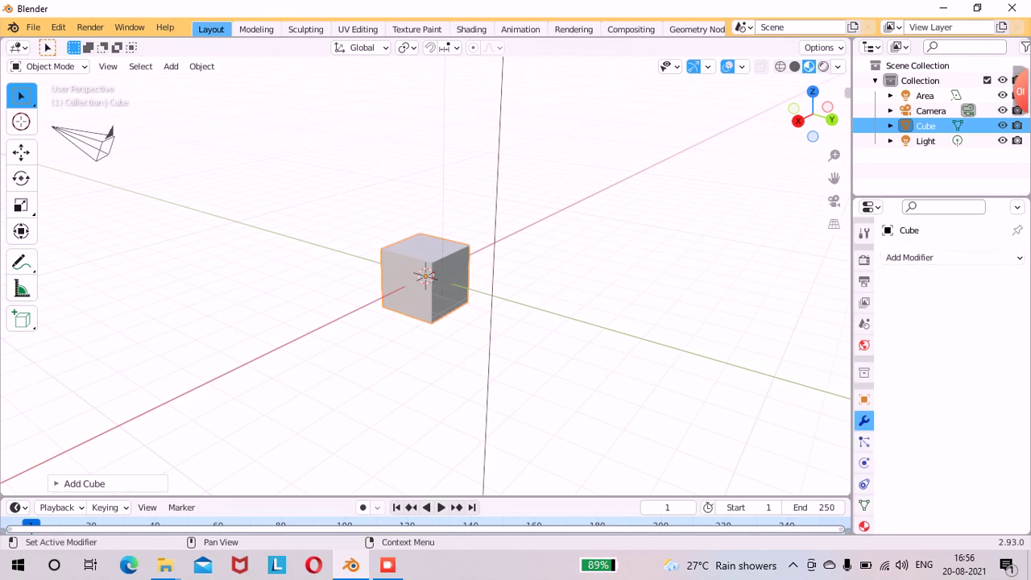
{"action": "left_click", "coordinate": [953, 257]}
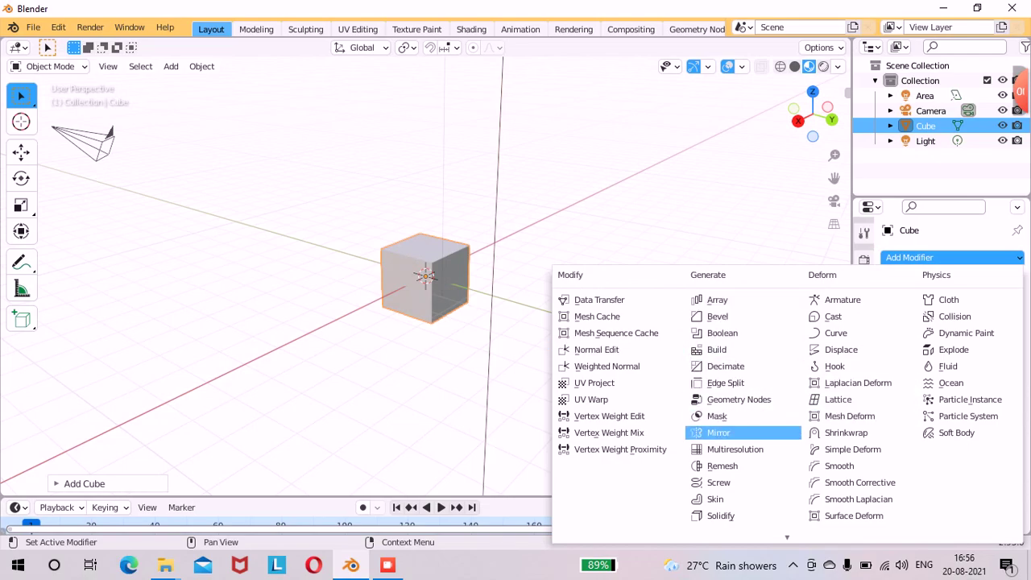
{"action": "scroll", "coordinate": [737, 497], "scroll_direction": "down", "scroll_amount": 4}
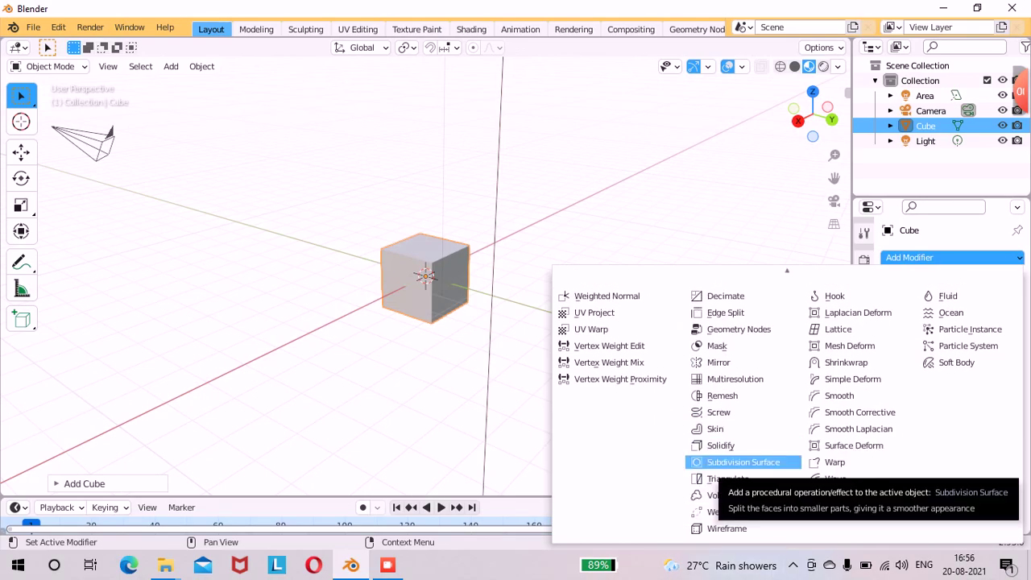
{"action": "left_click", "coordinate": [742, 461]}
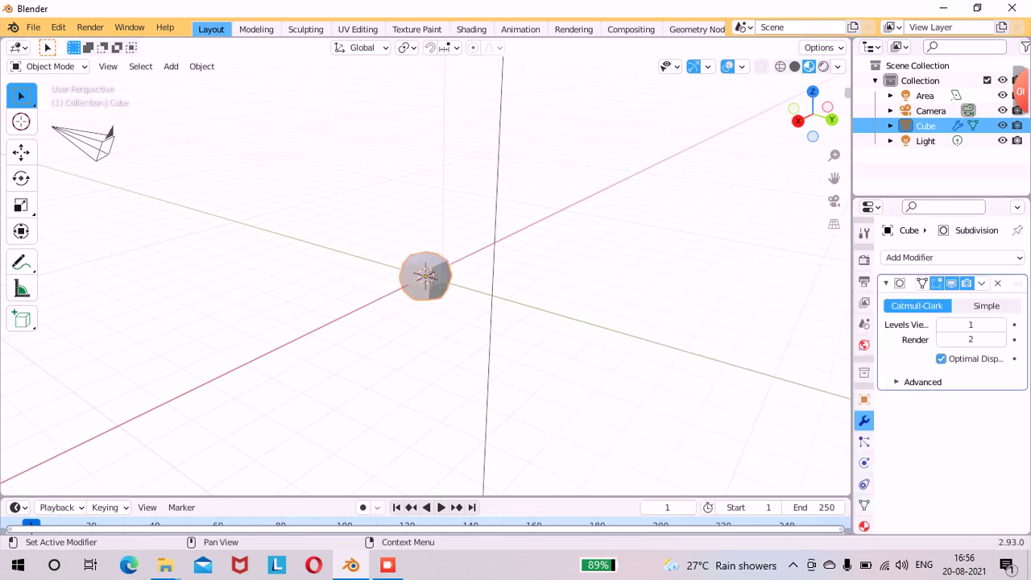
{"action": "mouse_move", "coordinate": [719, 565]}
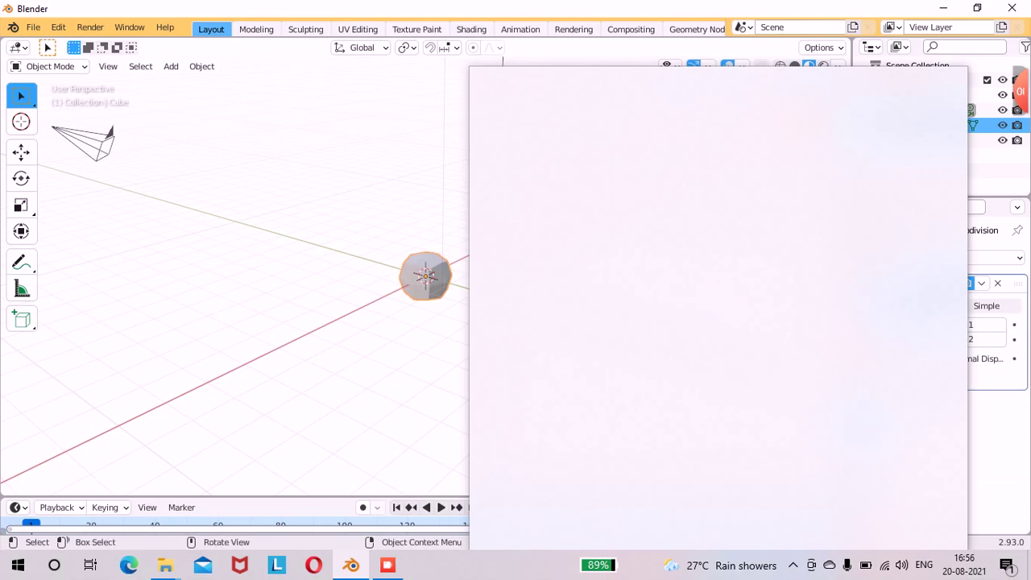
{"action": "key", "text": "alt+a"}
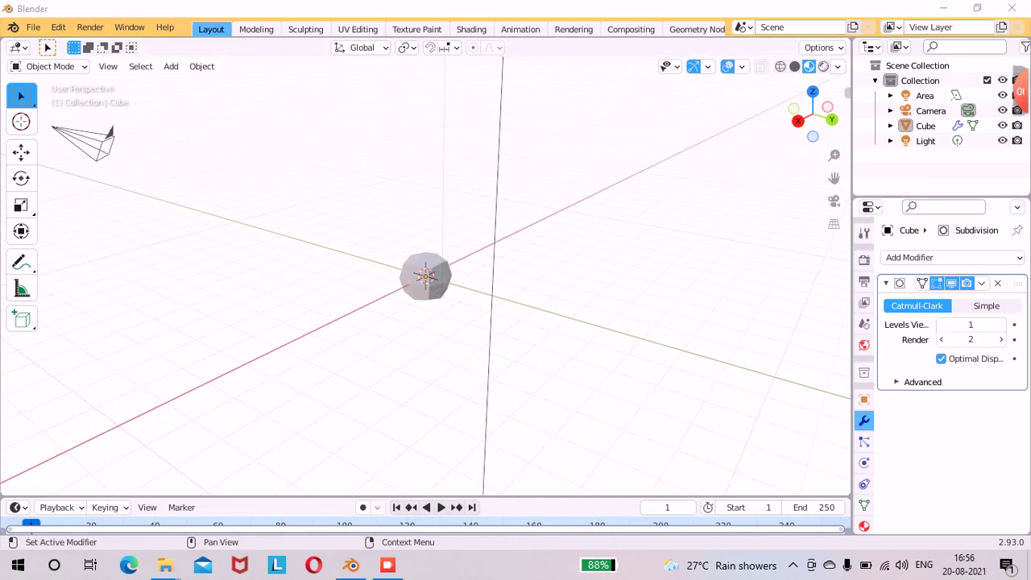
{"action": "left_click", "coordinate": [1001, 339]}
{"action": "left_click", "coordinate": [1001, 340]}
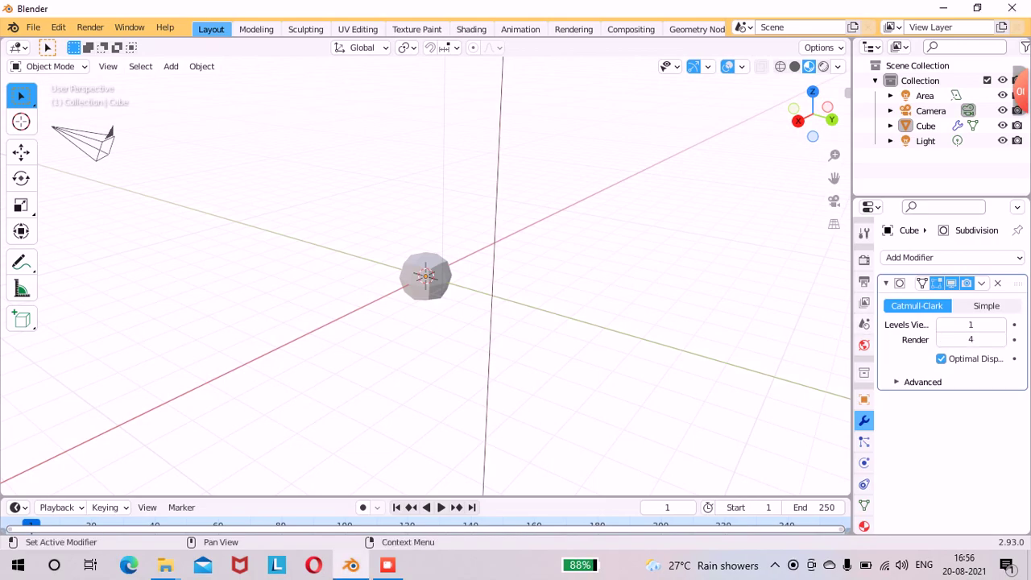
Add a Displace modifier to the cube and create a new texture for it.
{"action": "left_click", "coordinate": [950, 256]}
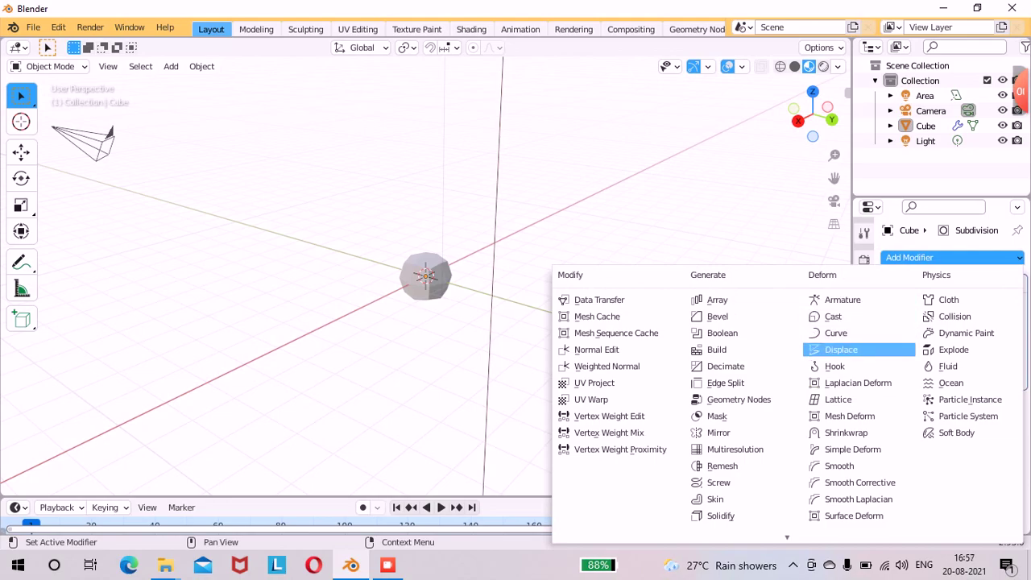
{"action": "left_click", "coordinate": [841, 349]}
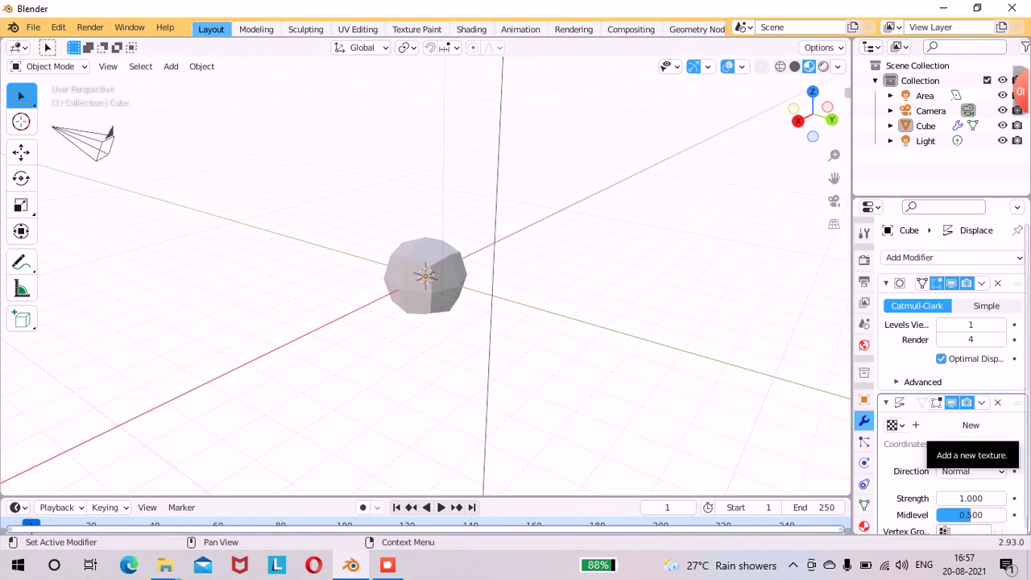
{"action": "left_click", "coordinate": [970, 424]}
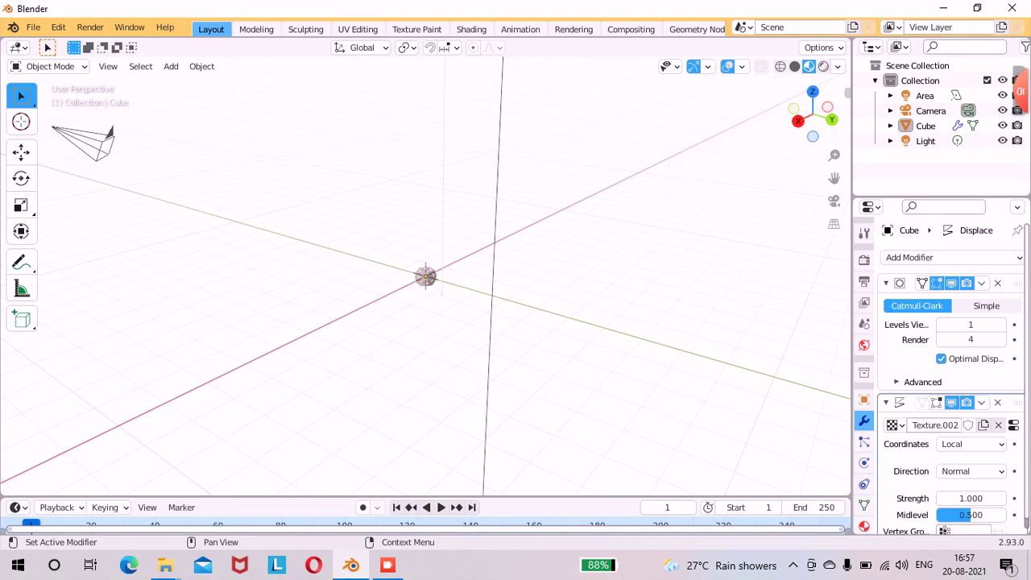
Change the displacement texture's type to Voronoi and set its size to 0.56.
{"action": "left_click", "coordinate": [1014, 424]}
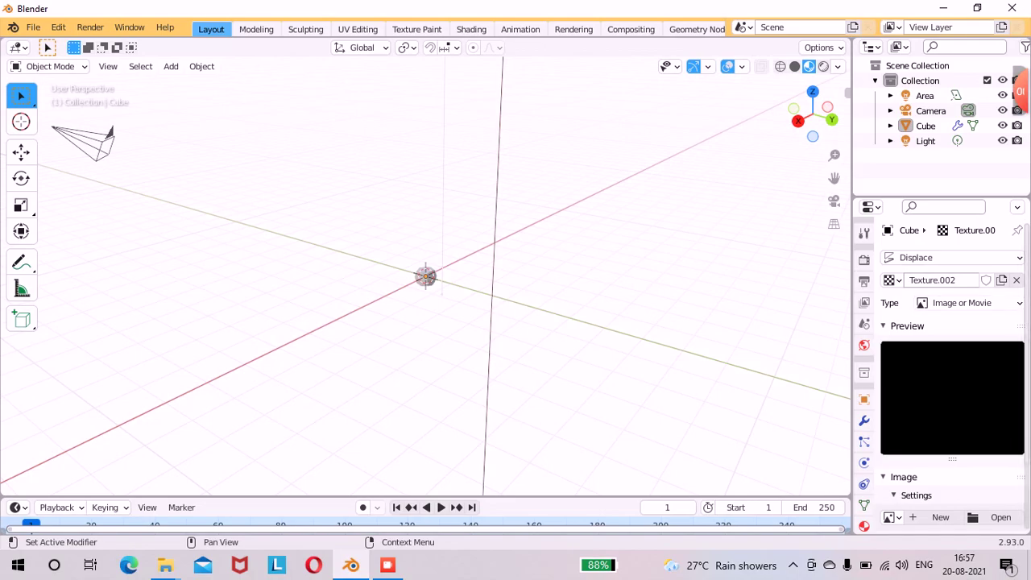
{"action": "left_click", "coordinate": [969, 303]}
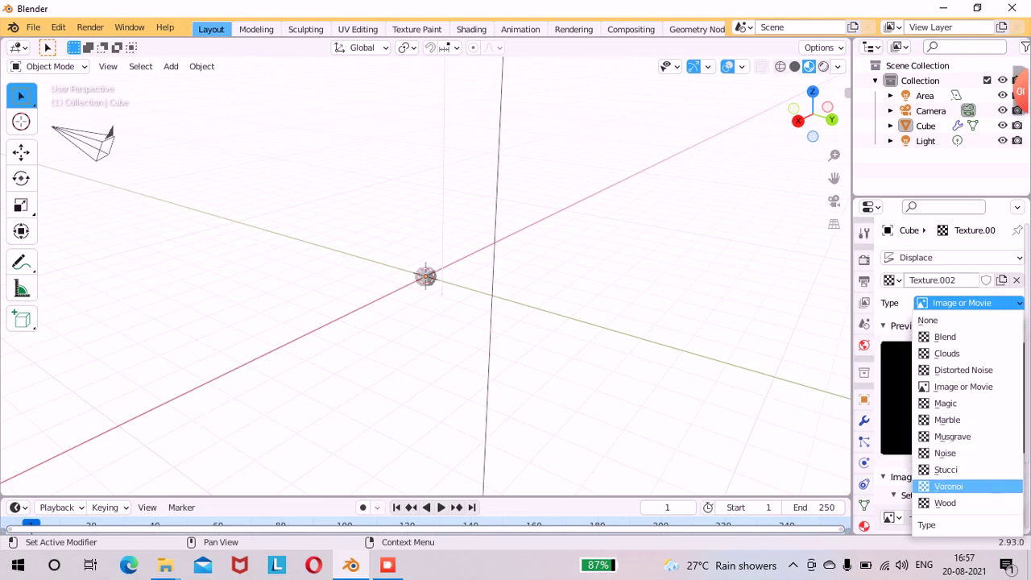
{"action": "left_click", "coordinate": [947, 486]}
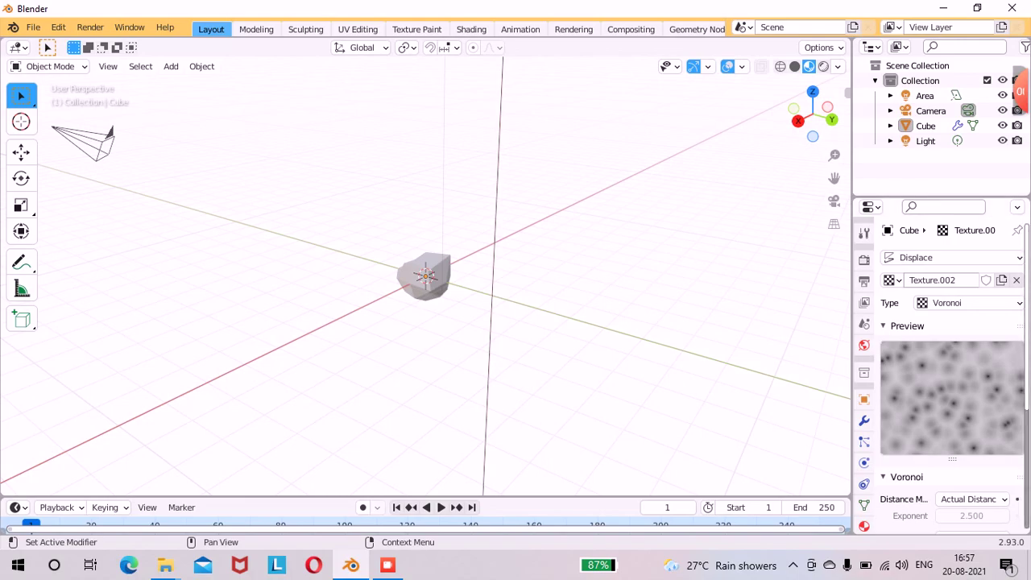
{"action": "scroll", "coordinate": [950, 378], "scroll_direction": "down", "scroll_amount": 5}
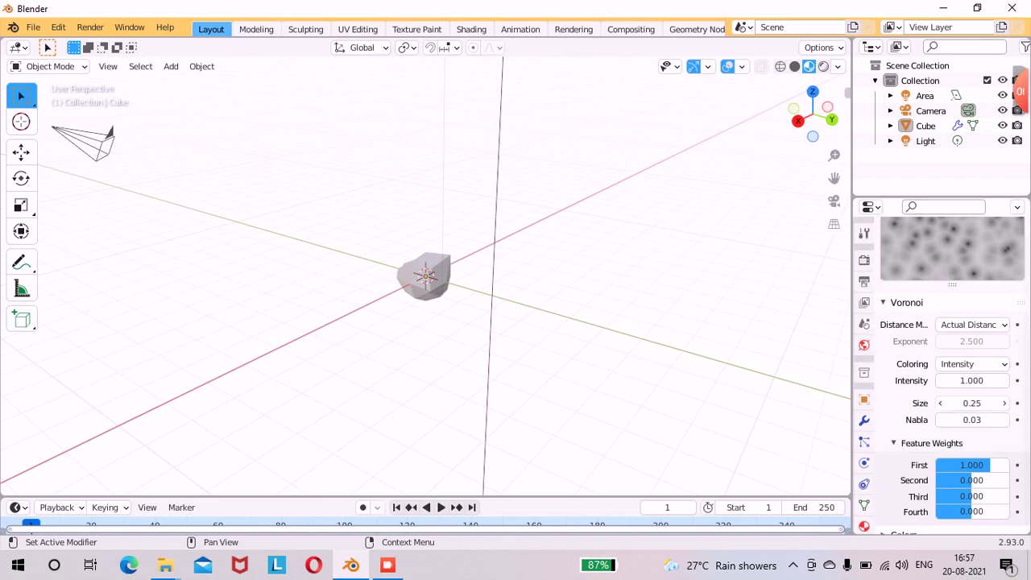
{"action": "mouse_move", "coordinate": [972, 404]}
{"action": "left_mouse_down"}
{"action": "mouse_move", "coordinate": [1010, 403]}
{"action": "mouse_move", "coordinate": [981, 403]}
{"action": "left_mouse_up"}
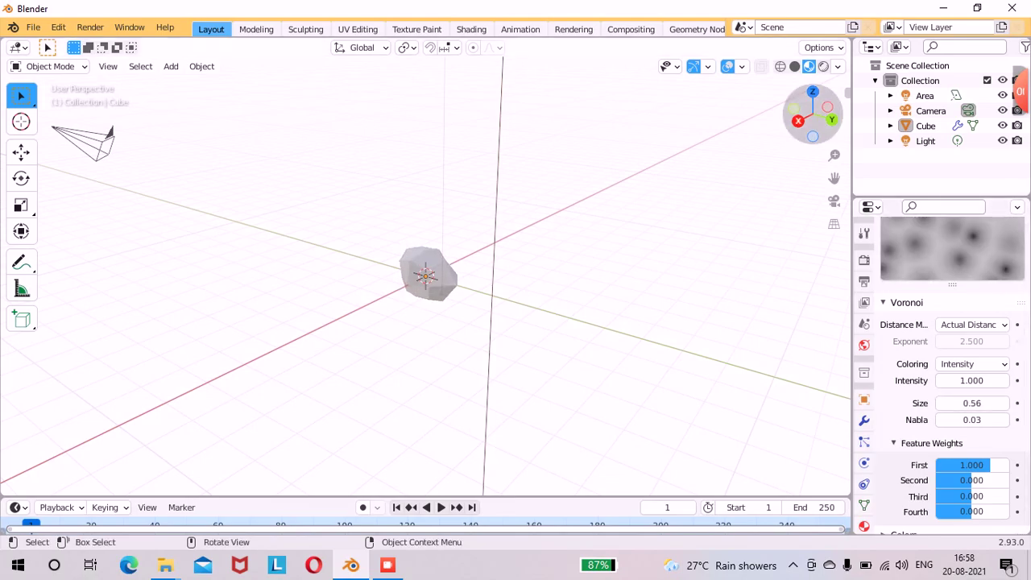
Enter Edit Mode on the cube and move its positive-Y side face outward to stretch the shape.
{"action": "mouse_move", "coordinate": [813, 114]}
{"action": "left_mouse_down"}
{"action": "mouse_move", "coordinate": [832, 109]}
{"action": "mouse_move", "coordinate": [805, 117]}
{"action": "left_mouse_up"}
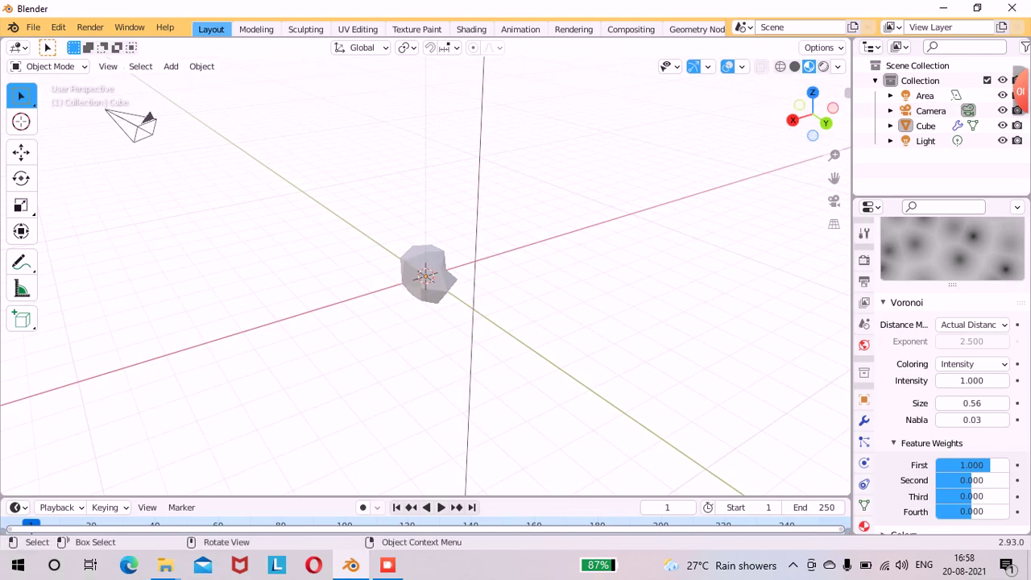
{"action": "left_click", "coordinate": [427, 275]}
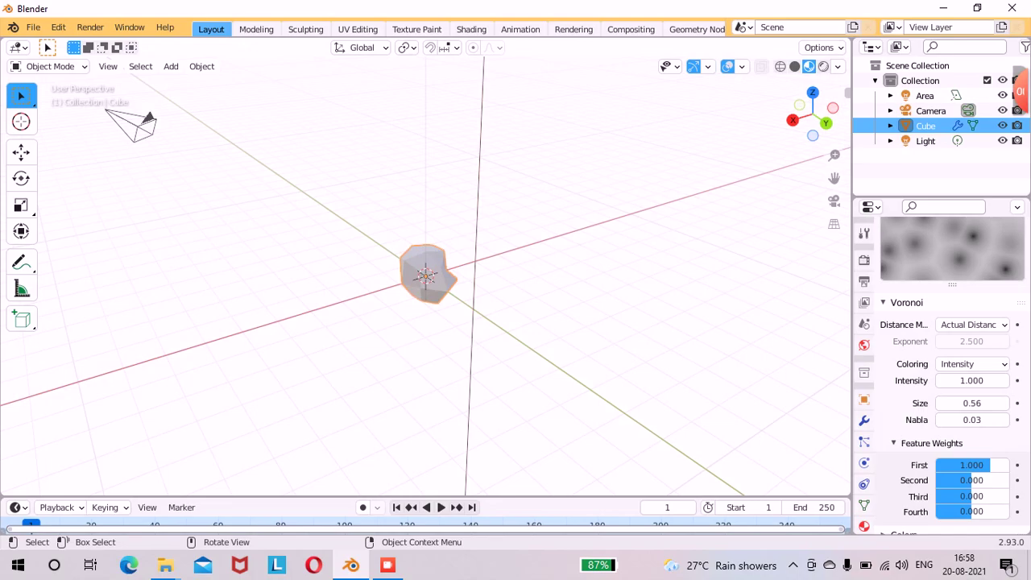
{"action": "key", "text": "Tab"}
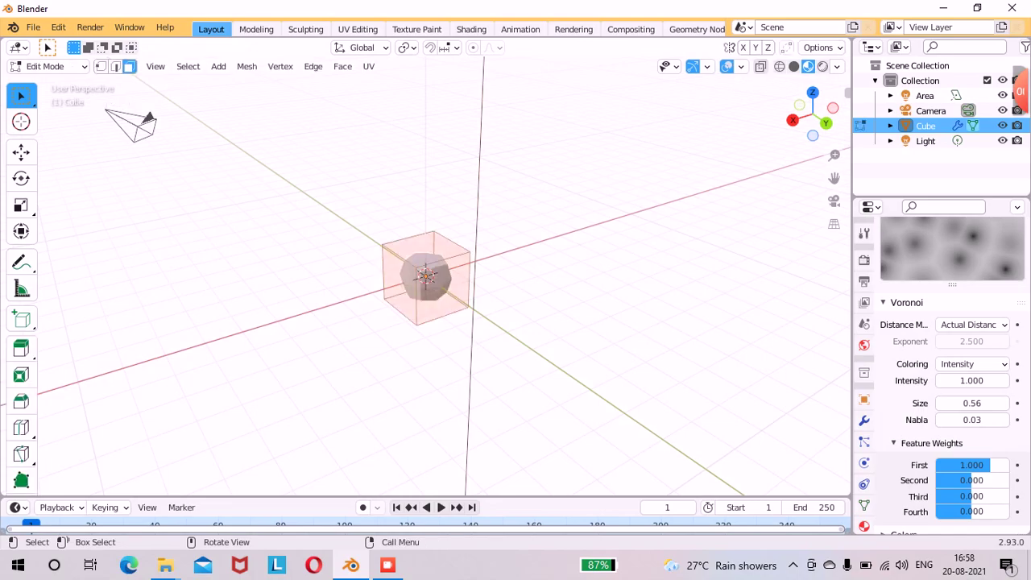
{"action": "left_click", "coordinate": [443, 289]}
{"action": "left_click_drag", "start_coordinate": [817, 122], "coordinate": [810, 117]}
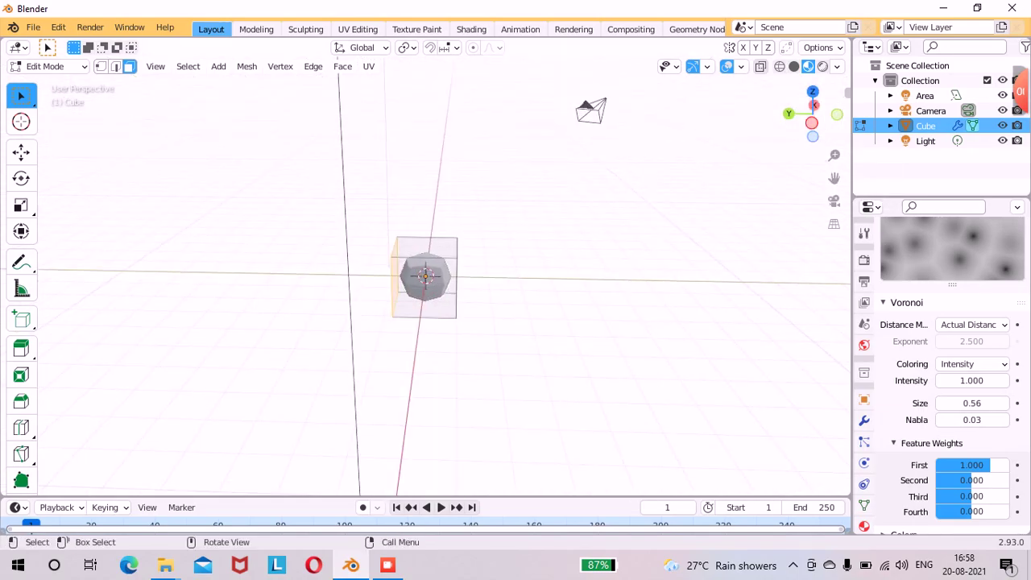
{"action": "key", "text": "g"}
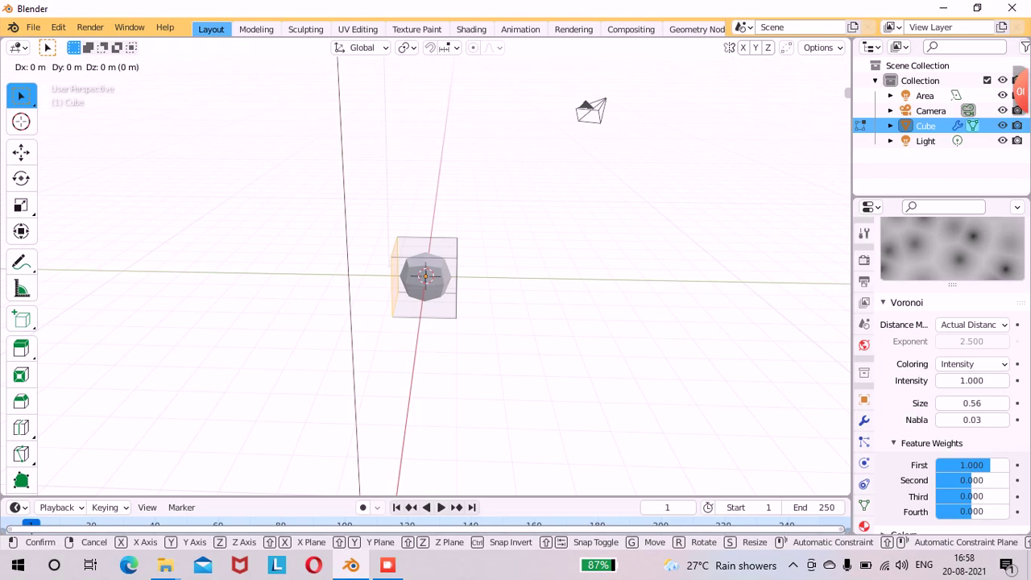
{"action": "key", "text": "Return"}
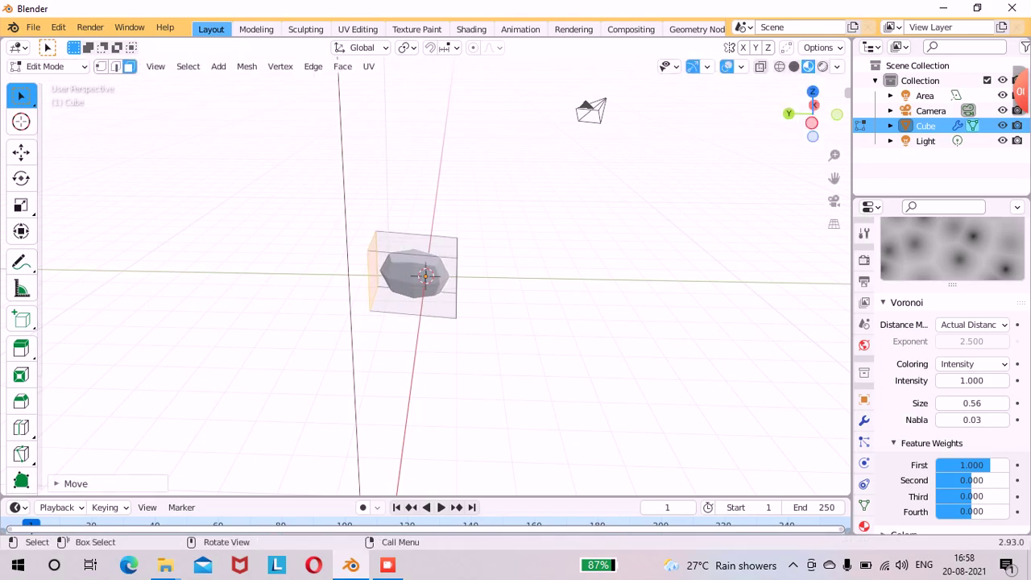
Add two perpendicular loop cuts around the stretched cube, passing through its middle.
{"action": "left_click", "coordinate": [21, 428]}
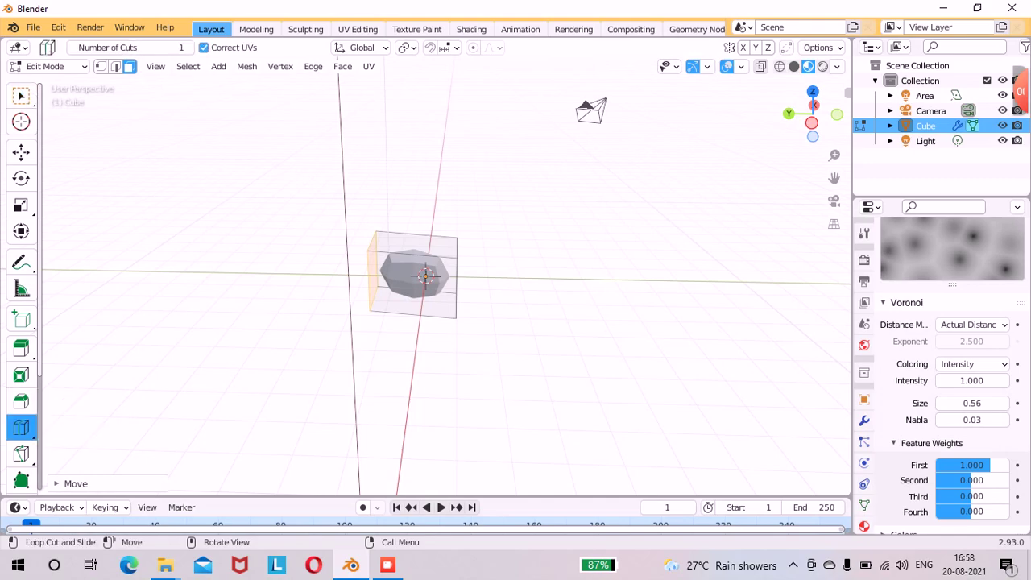
{"action": "left_click", "coordinate": [423, 273]}
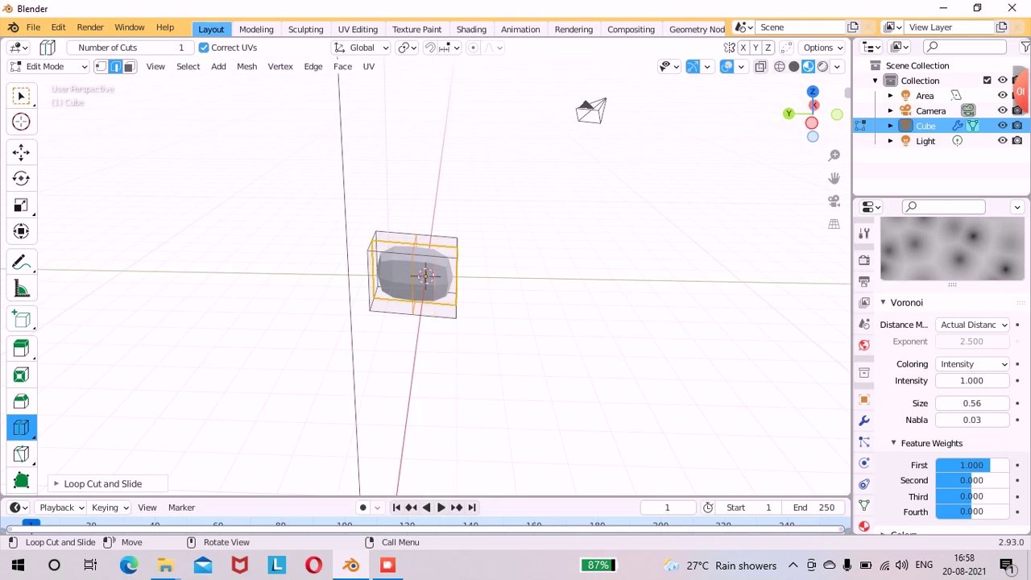
{"action": "left_click", "coordinate": [21, 96]}
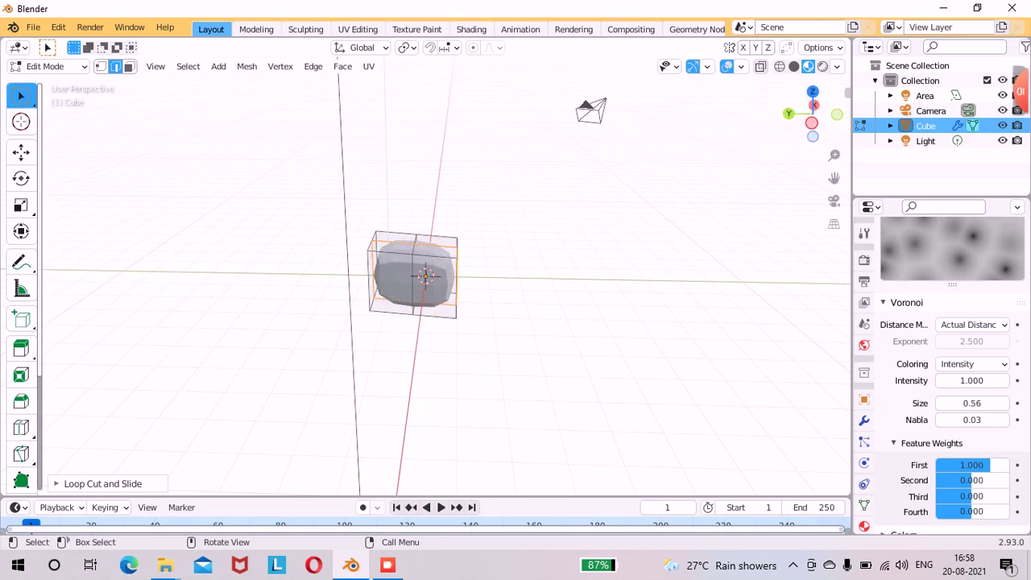
Select an upper edge created by the loop cuts and move it down and outward by about 0.65 m.
{"action": "key", "text": "3"}
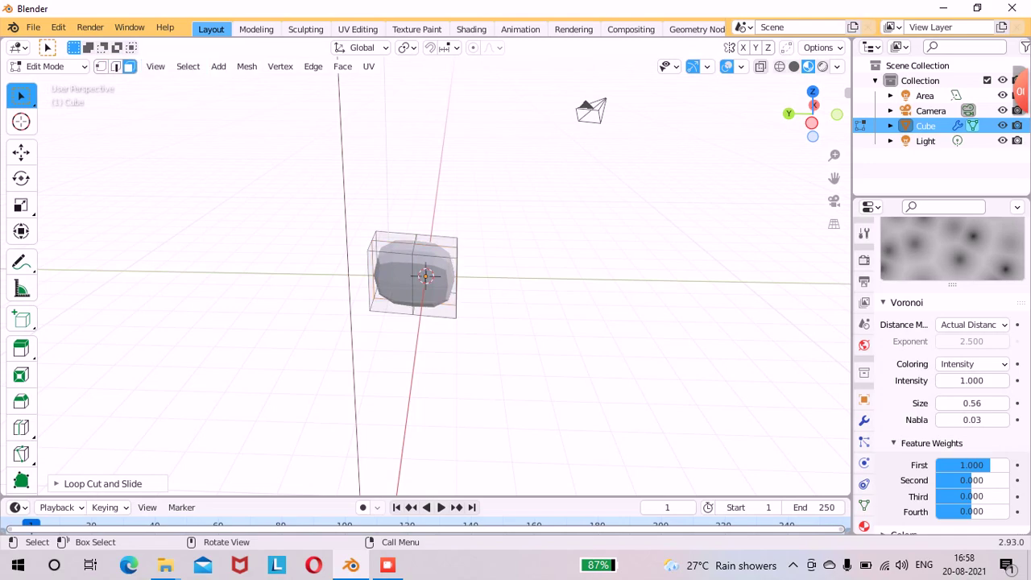
{"action": "key", "text": "2"}
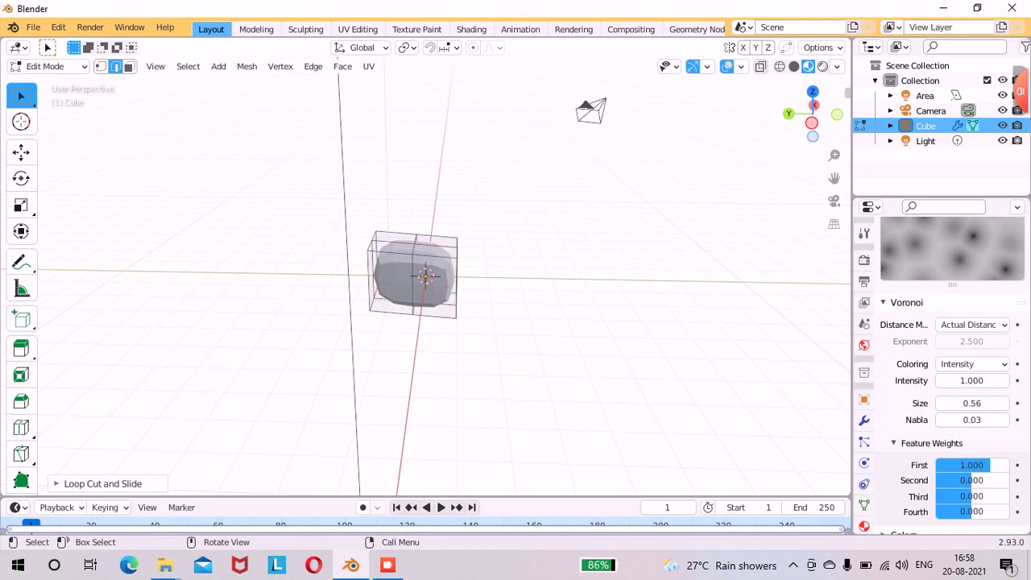
{"action": "left_click", "coordinate": [435, 256]}
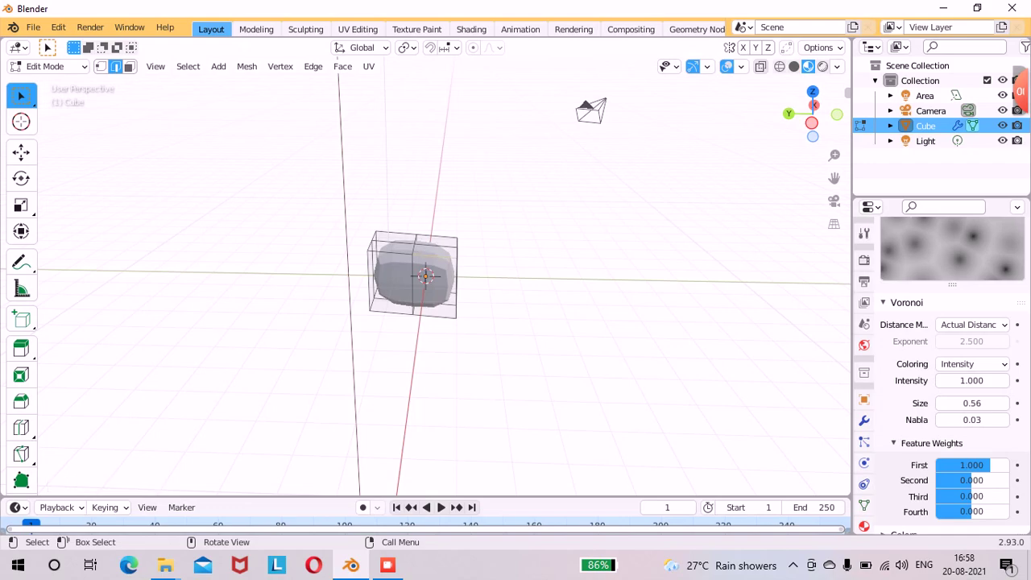
{"action": "key", "text": "g"}
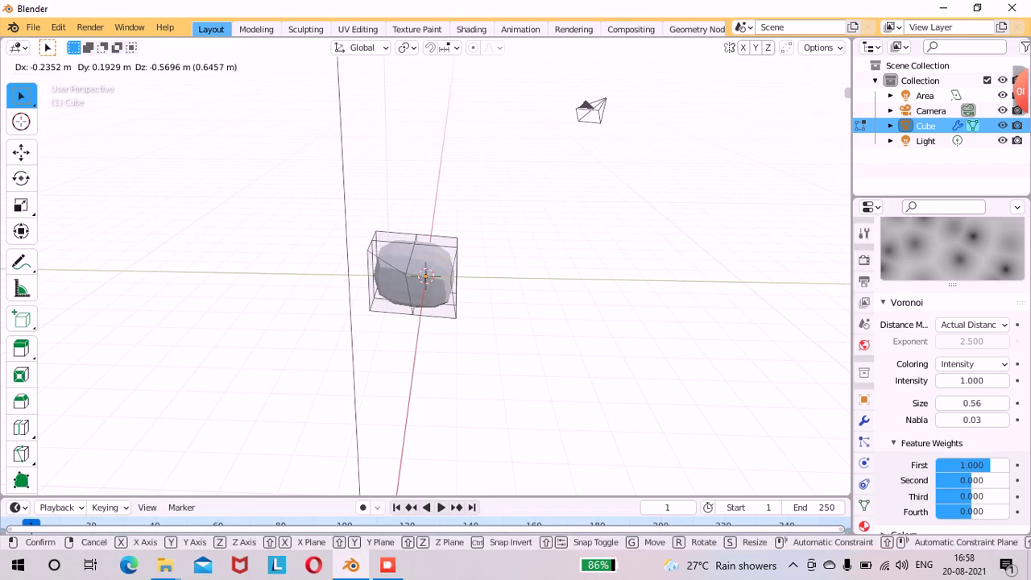
{"action": "key", "text": "Return"}
Move a lower edge on the opposite side of the mesh outward and down, and switch to face selection.
{"action": "left_click_drag", "start_coordinate": [812, 114], "coordinate": [842, 118]}
{"action": "middle_click_drag", "start_coordinate": [447, 58], "coordinate": [454, 67]}
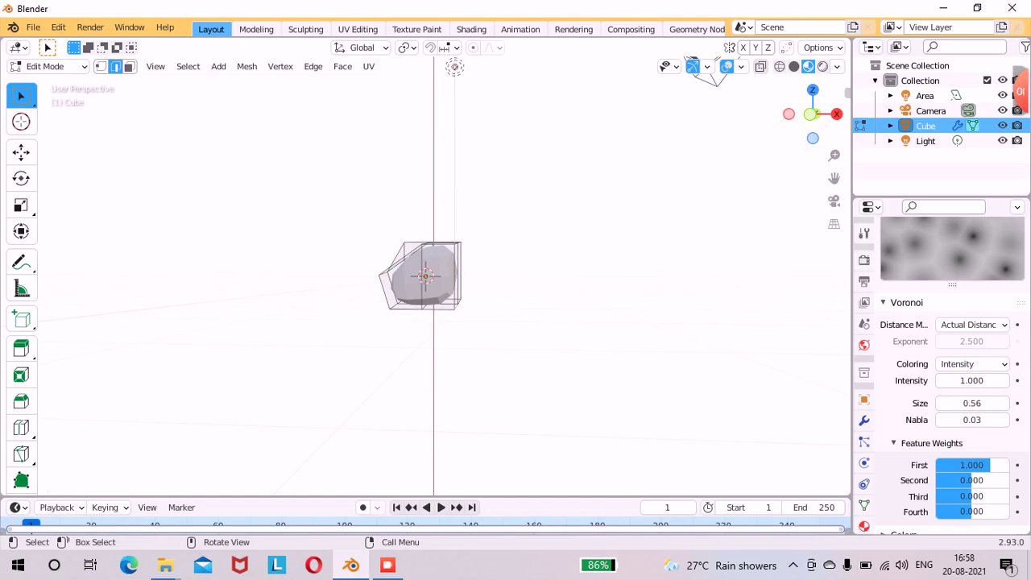
{"action": "key", "text": "g"}
{"action": "left_click", "coordinate": [472, 316]}
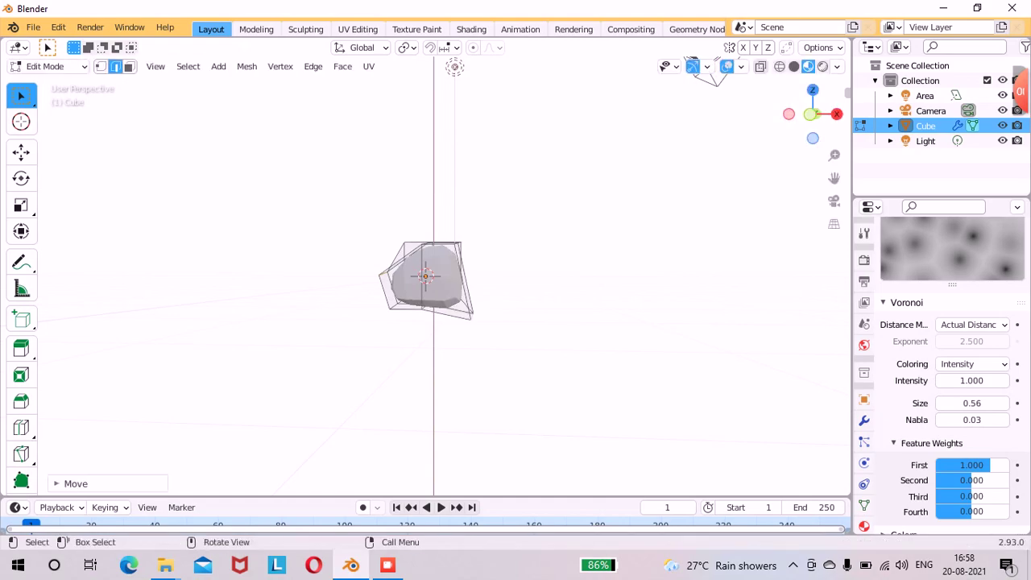
{"action": "left_click_drag", "start_coordinate": [813, 114], "coordinate": [496, 156]}
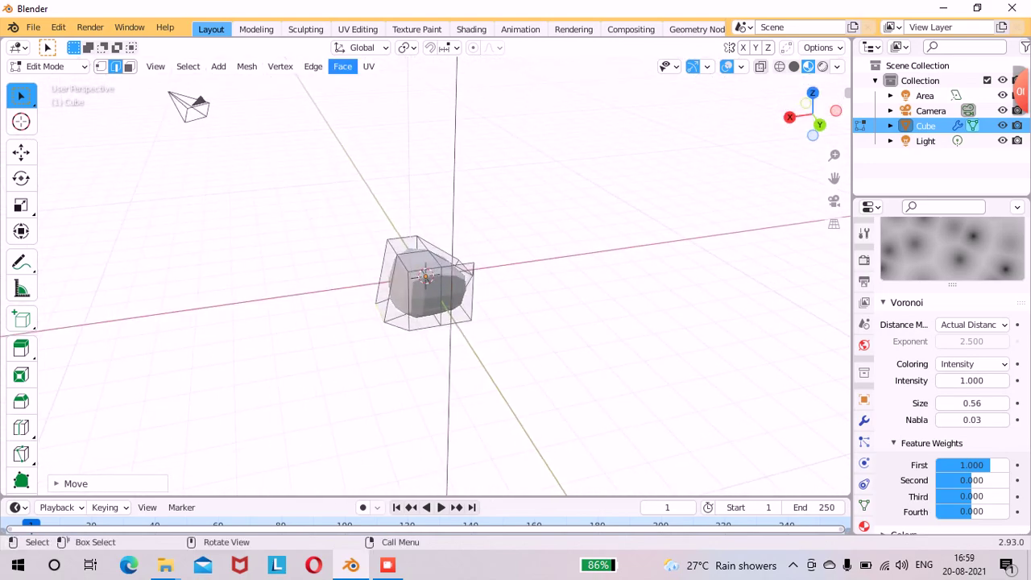
{"action": "key", "text": "3"}
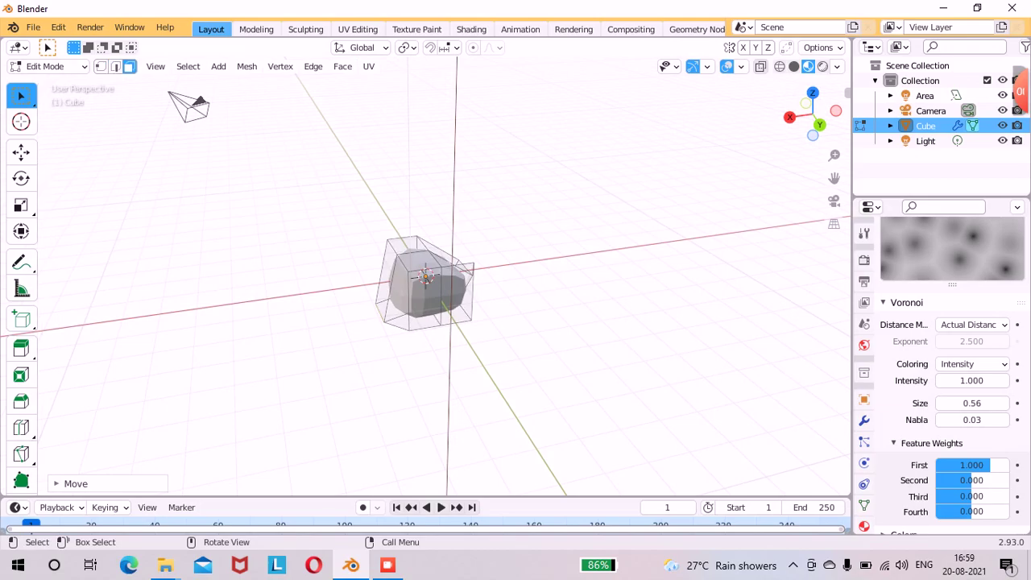
Move the middle face on the positive-Y side of the mesh outward, downward and toward negative X.
{"action": "left_click", "coordinate": [425, 278]}
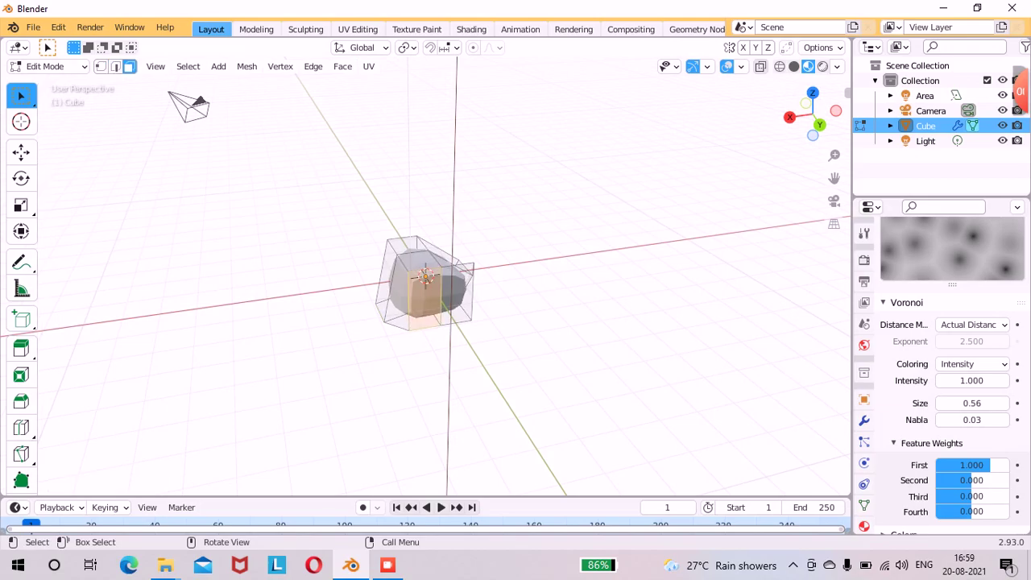
{"action": "key", "text": "g"}
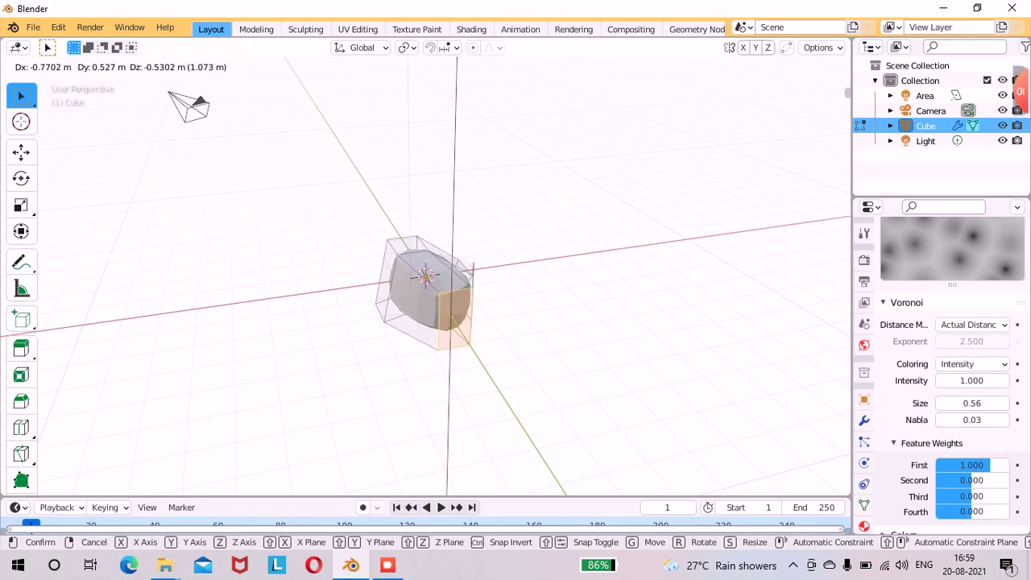
{"action": "key", "text": "Return"}
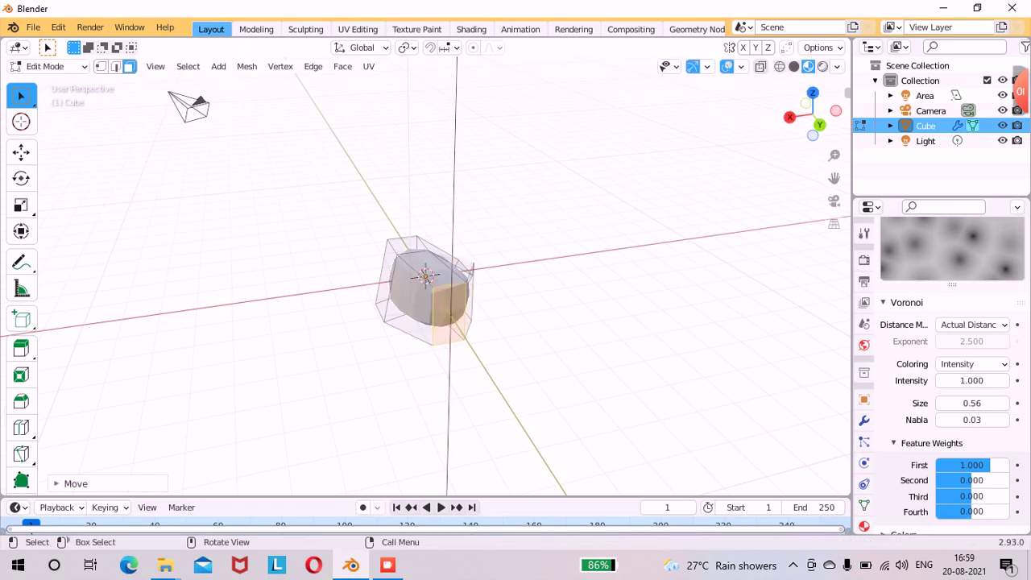
Select the sloping upper face on the negative-X side of the mesh and move it slightly upward and toward positive Y.
{"action": "left_click_drag", "start_coordinate": [818, 119], "coordinate": [572, 118]}
{"action": "left_click_drag", "start_coordinate": [795, 112], "coordinate": [768, 133]}
{"action": "left_click", "coordinate": [439, 292]}
{"action": "left_click", "coordinate": [415, 267]}
{"action": "key", "text": "g"}
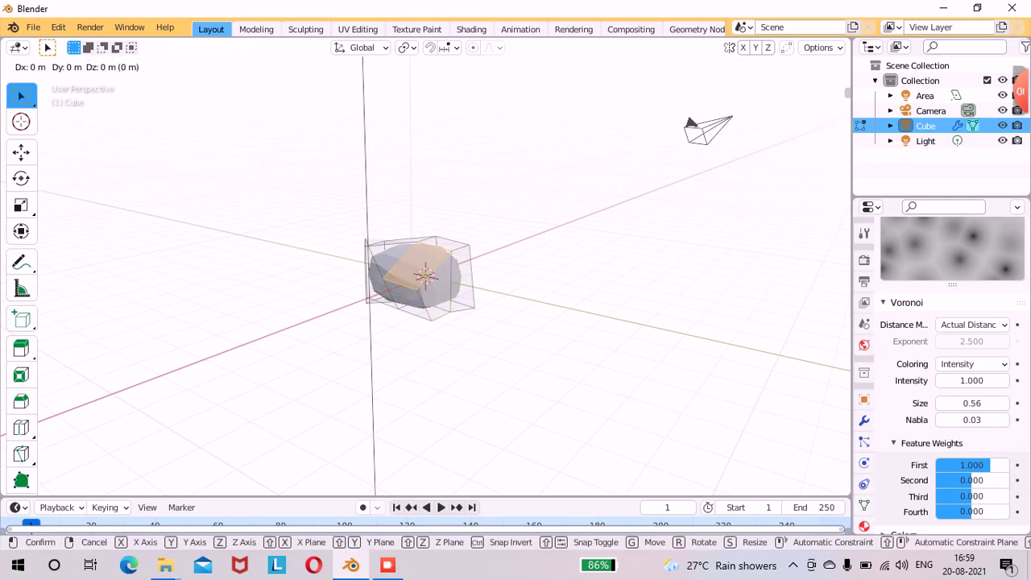
{"action": "key", "text": "Return"}
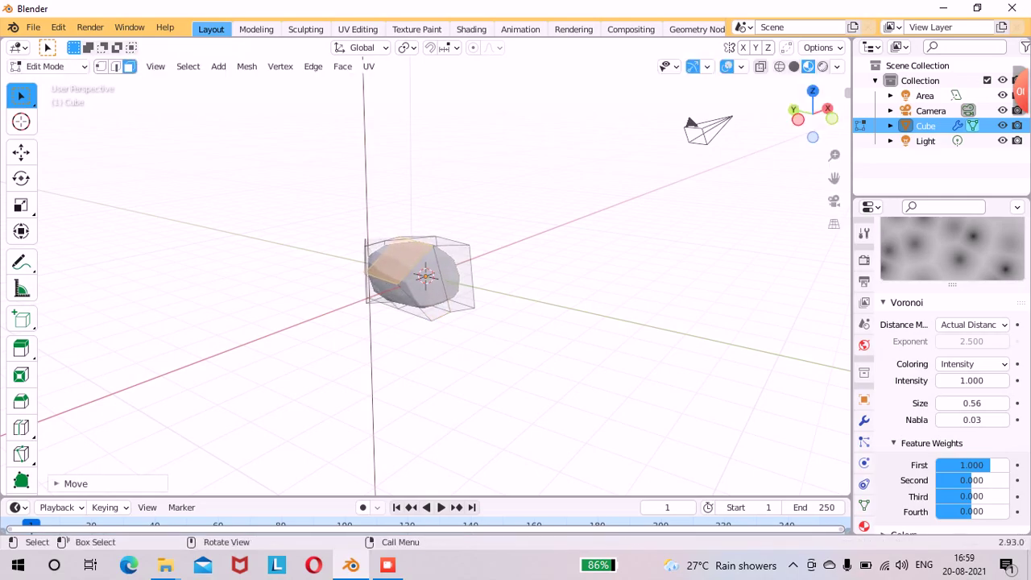
Add a vertical loop cut through the positive-Y half of the mesh and return to the selection tool.
{"action": "left_click_drag", "start_coordinate": [813, 135], "coordinate": [686, 214]}
{"action": "left_click_drag", "start_coordinate": [775, 138], "coordinate": [770, 134]}
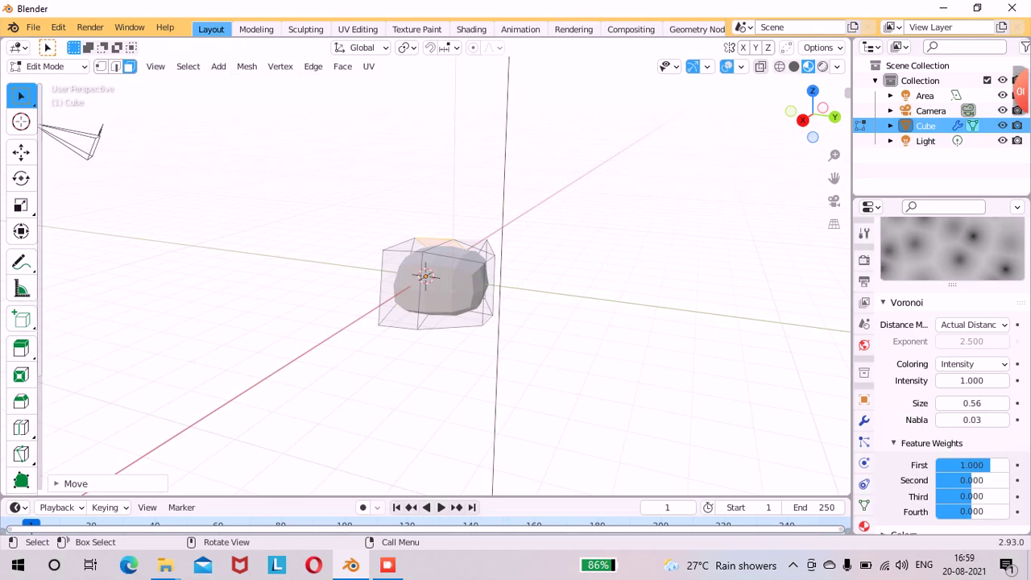
{"action": "left_click", "coordinate": [21, 427]}
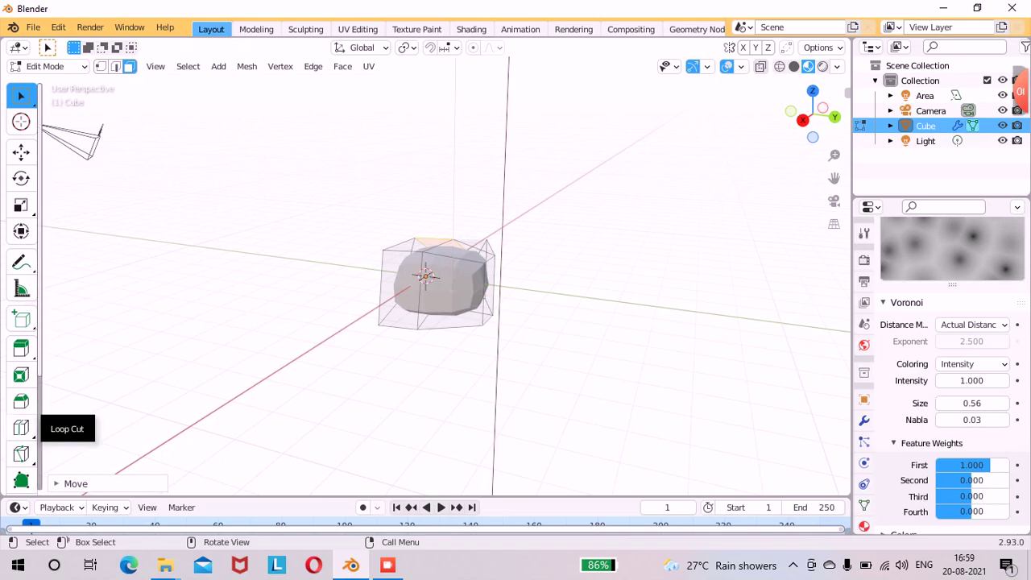
{"action": "left_click", "coordinate": [20, 427]}
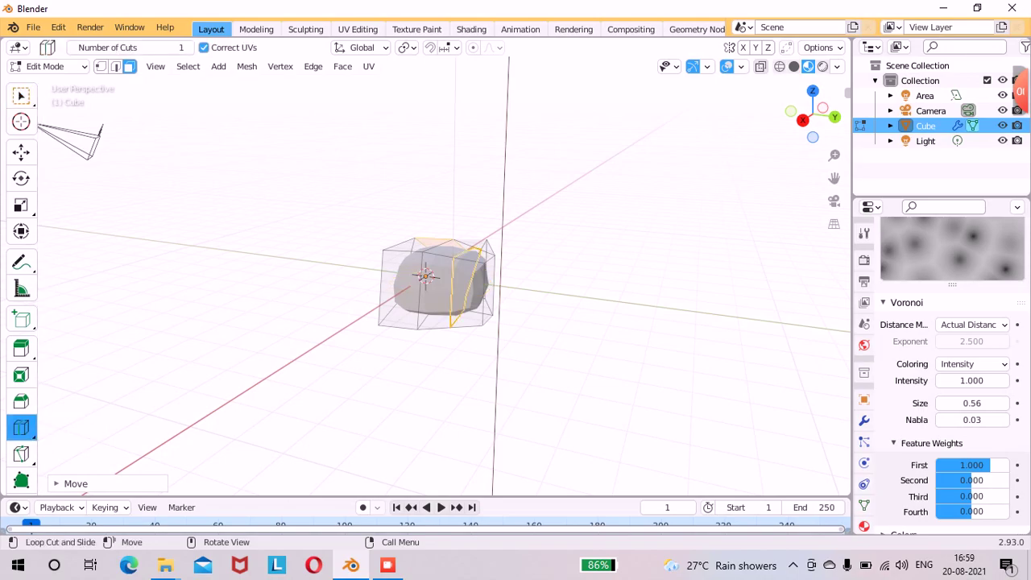
{"action": "left_click", "coordinate": [451, 277]}
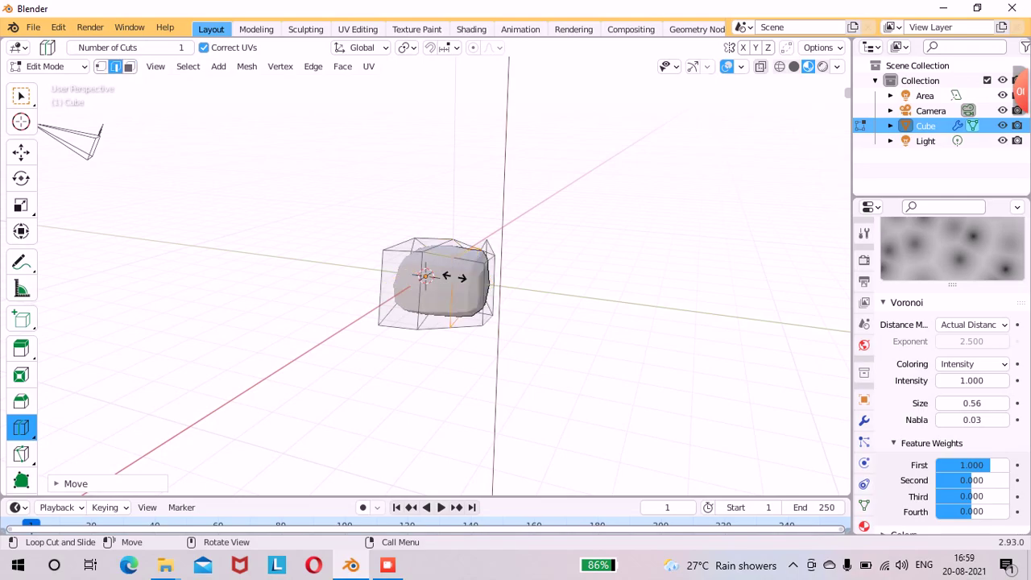
{"action": "left_click", "coordinate": [21, 96]}
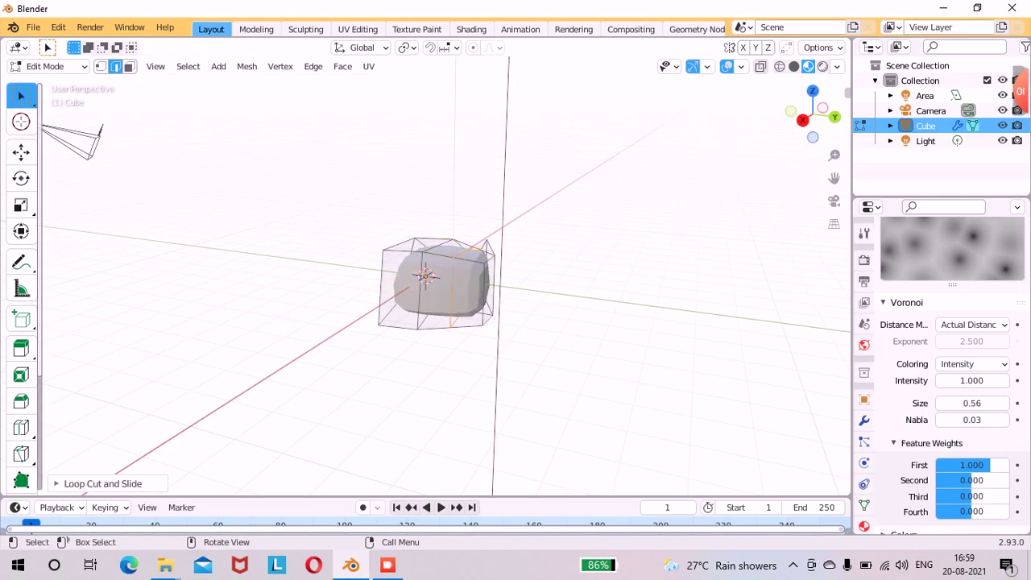
In face selection, pick the positive-X side face beside the new loop cut and move it outward by about 1.04 m.
{"action": "key", "text": "3"}
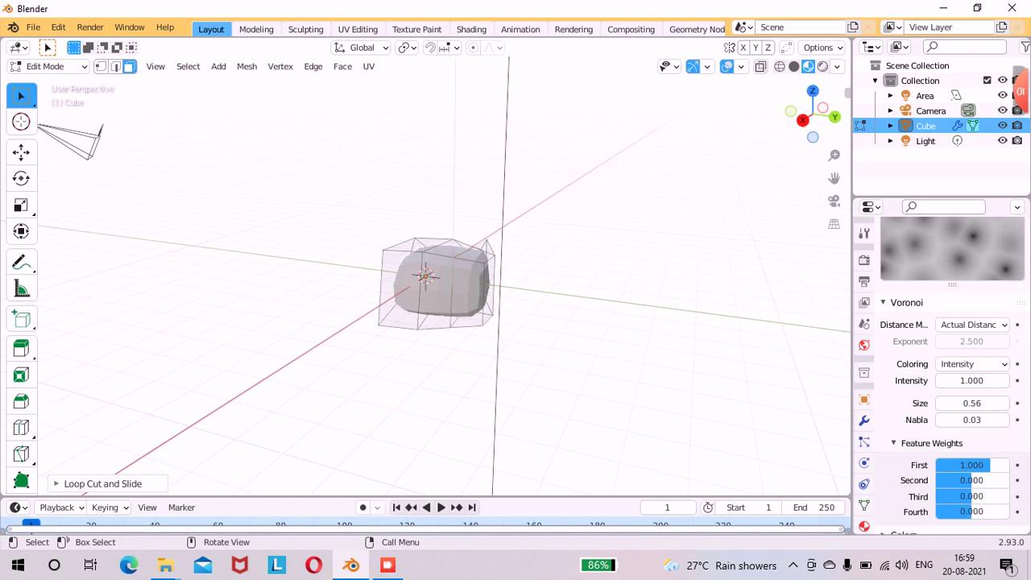
{"action": "left_click", "coordinate": [472, 285]}
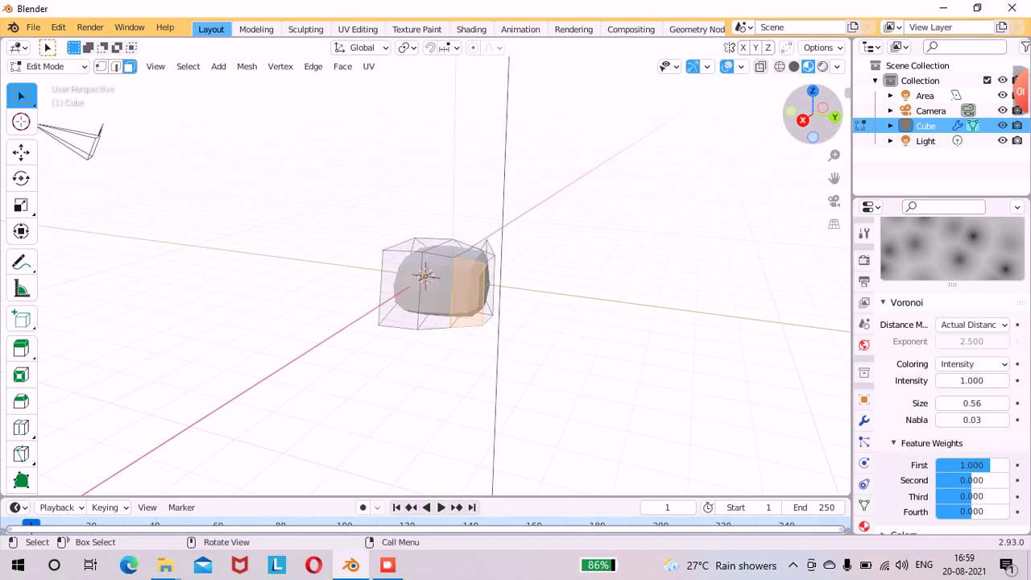
{"action": "left_click_drag", "start_coordinate": [812, 121], "coordinate": [783, 142]}
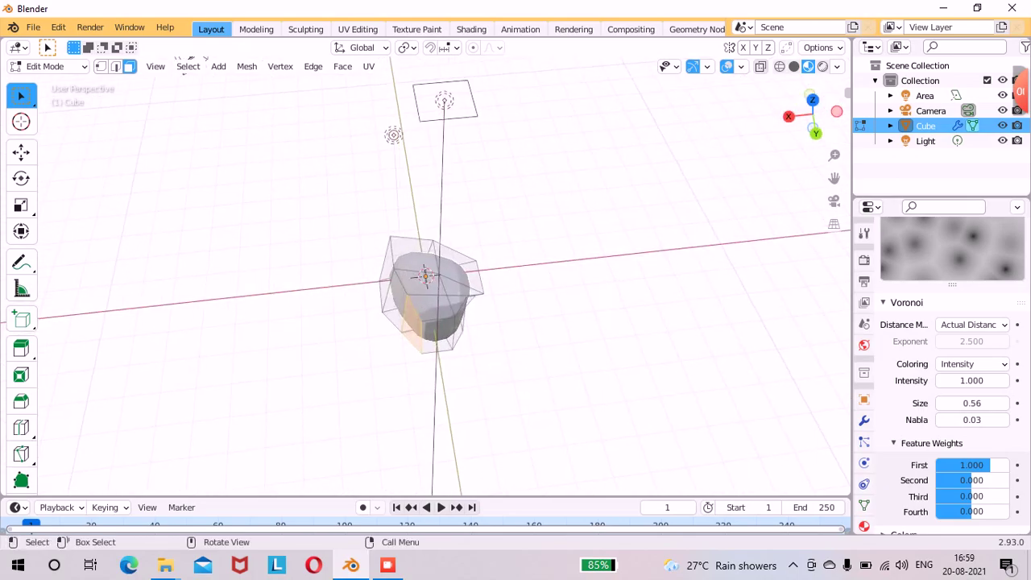
{"action": "key", "text": "g"}
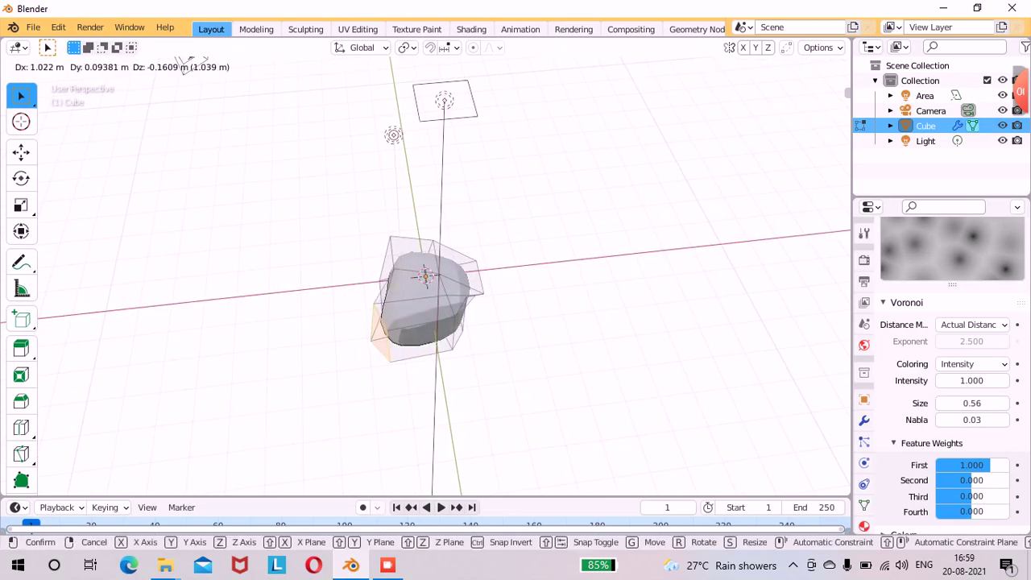
{"action": "left_click", "coordinate": [741, 153]}
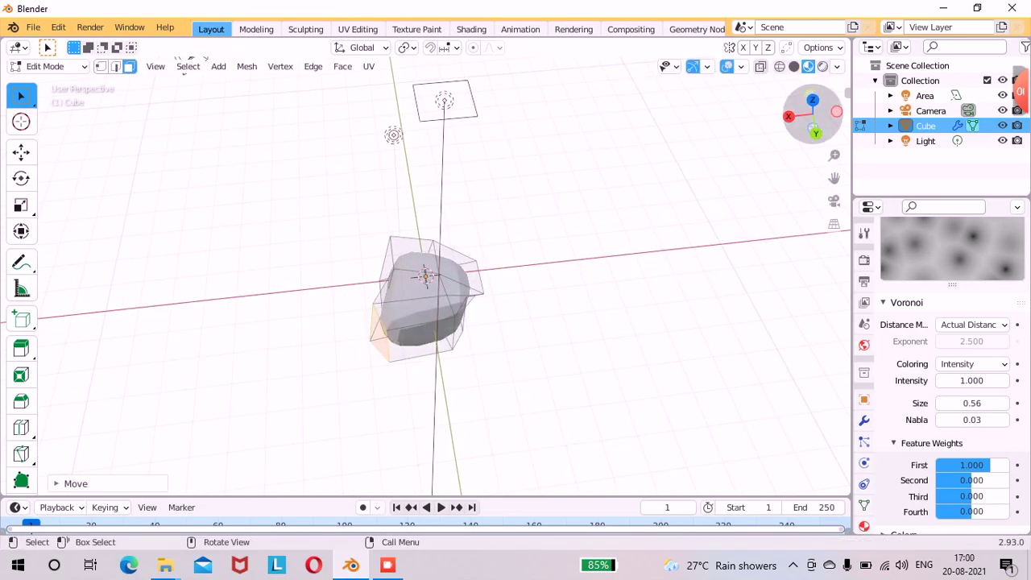
Return to Object Mode and inspect the displaced rock from different sides.
{"action": "left_click_drag", "start_coordinate": [813, 125], "coordinate": [707, 108]}
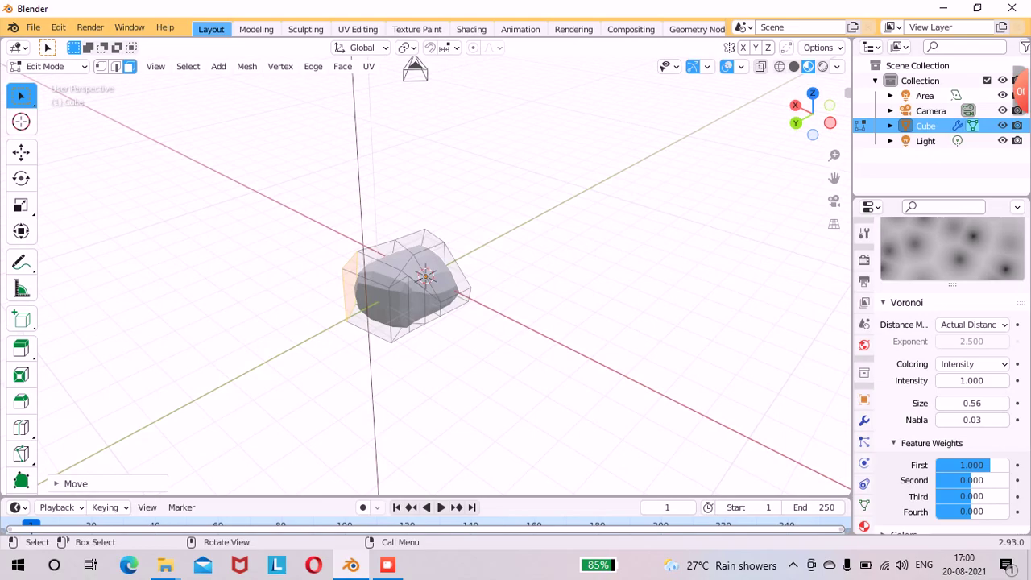
{"action": "key", "text": "Tab"}
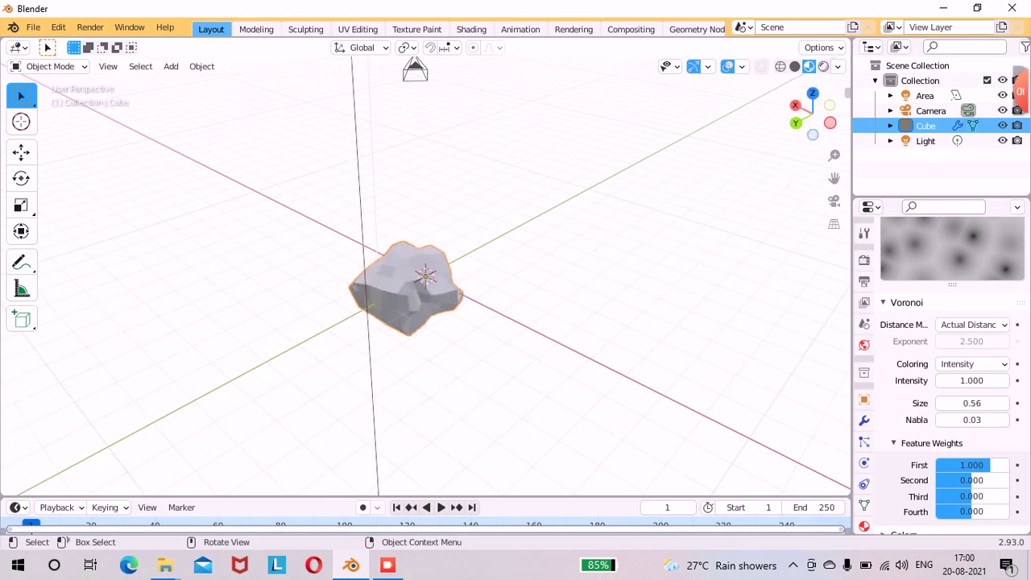
{"action": "left_click_drag", "start_coordinate": [821, 99], "coordinate": [769, 121]}
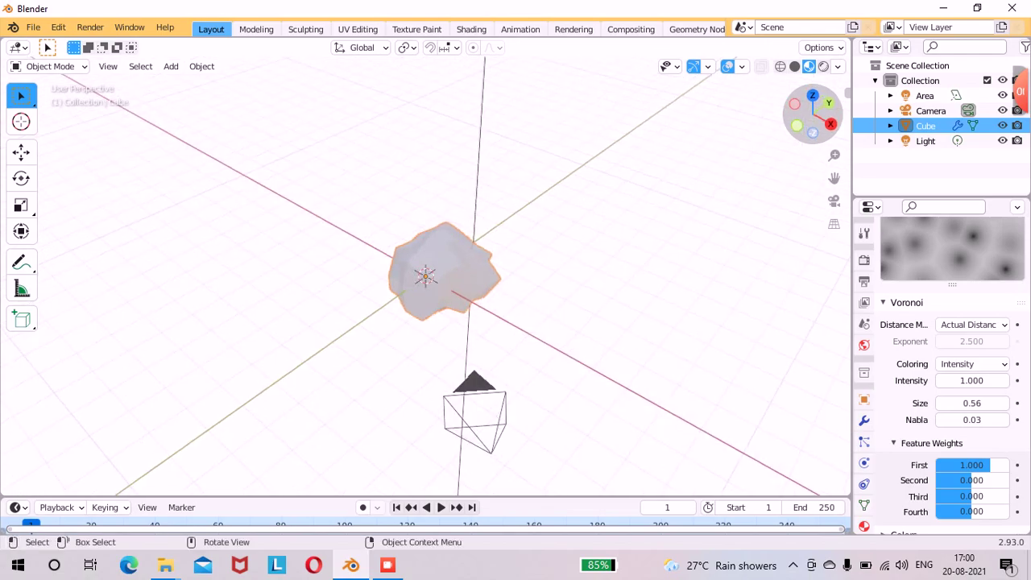
Try Voronoi texture sizes of 1.90 and 0.43 on the rock, and settle on a size of 0.20.
{"action": "left_click_drag", "start_coordinate": [972, 404], "coordinate": [1006, 403]}
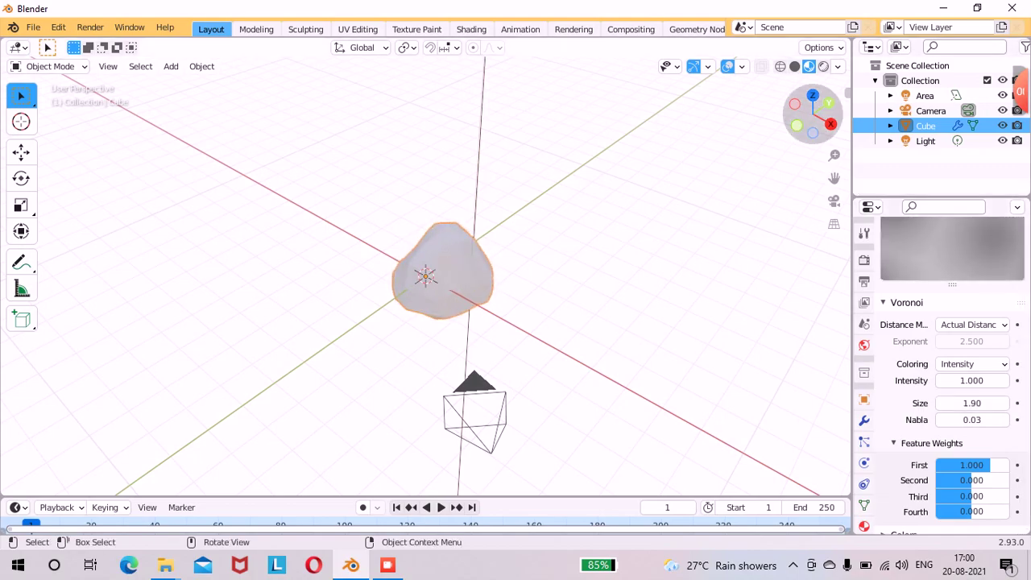
{"action": "left_click_drag", "start_coordinate": [812, 121], "coordinate": [443, 101]}
{"action": "left_click_drag", "start_coordinate": [749, 121], "coordinate": [727, 124]}
{"action": "mouse_move", "coordinate": [972, 402]}
{"action": "left_mouse_down"}
{"action": "mouse_move", "coordinate": [902, 403]}
{"action": "mouse_move", "coordinate": [971, 403]}
{"action": "left_mouse_up"}
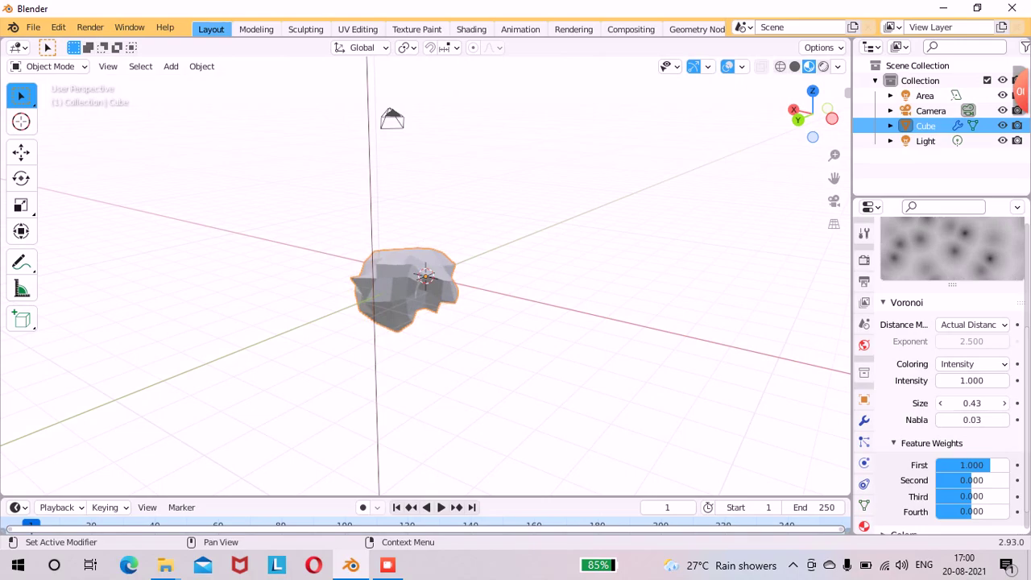
{"action": "left_click_drag", "start_coordinate": [812, 113], "coordinate": [813, 185]}
{"action": "left_click_drag", "start_coordinate": [971, 403], "coordinate": [938, 403]}
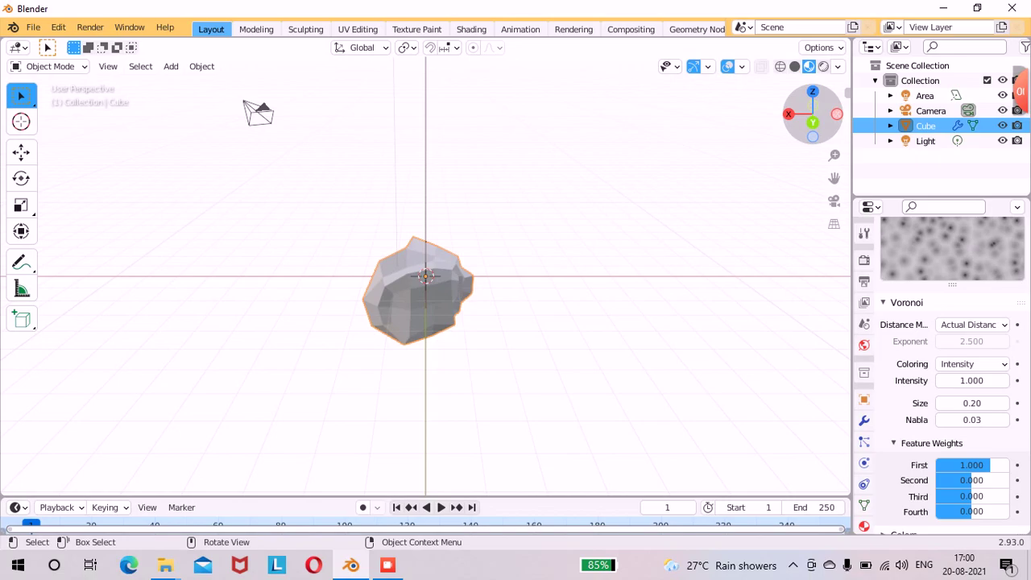
Raise the whole rock above the grid floor in two moves, the first by about 0.61 m.
{"action": "left_click_drag", "start_coordinate": [813, 122], "coordinate": [780, 122]}
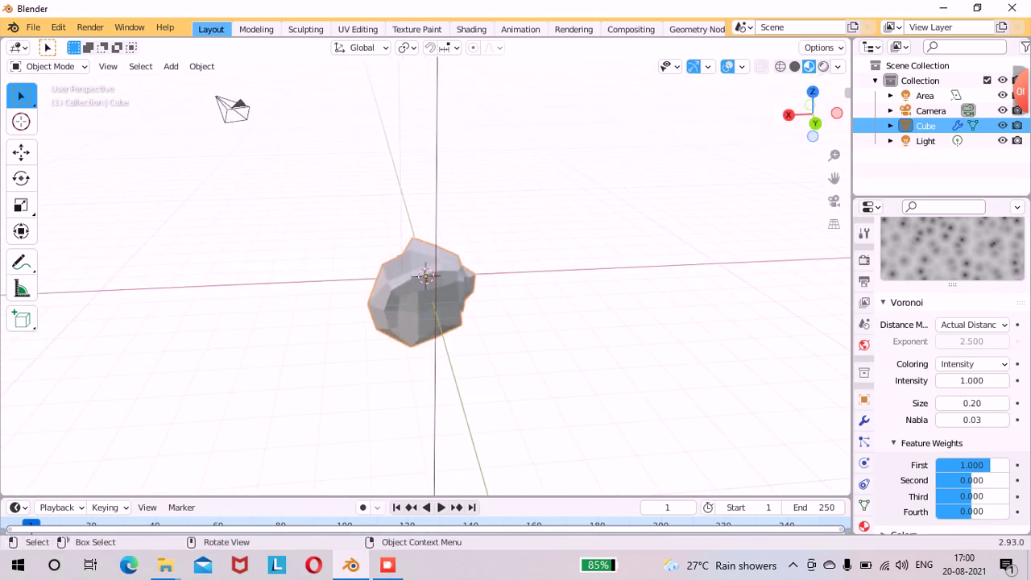
{"action": "key", "text": "g"}
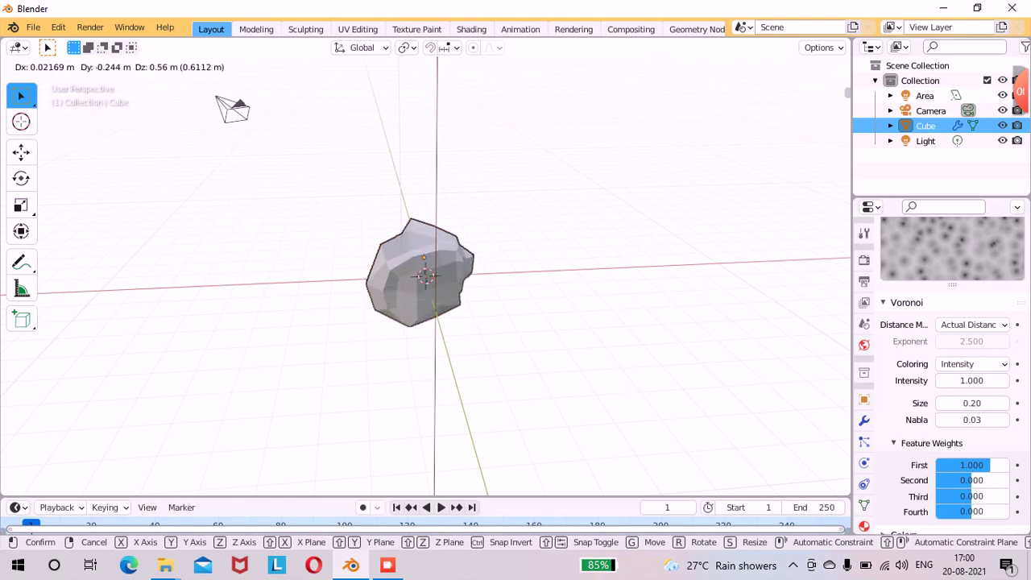
{"action": "key", "text": "Return"}
{"action": "left_click_drag", "start_coordinate": [815, 123], "coordinate": [777, 121]}
{"action": "key", "text": "g"}
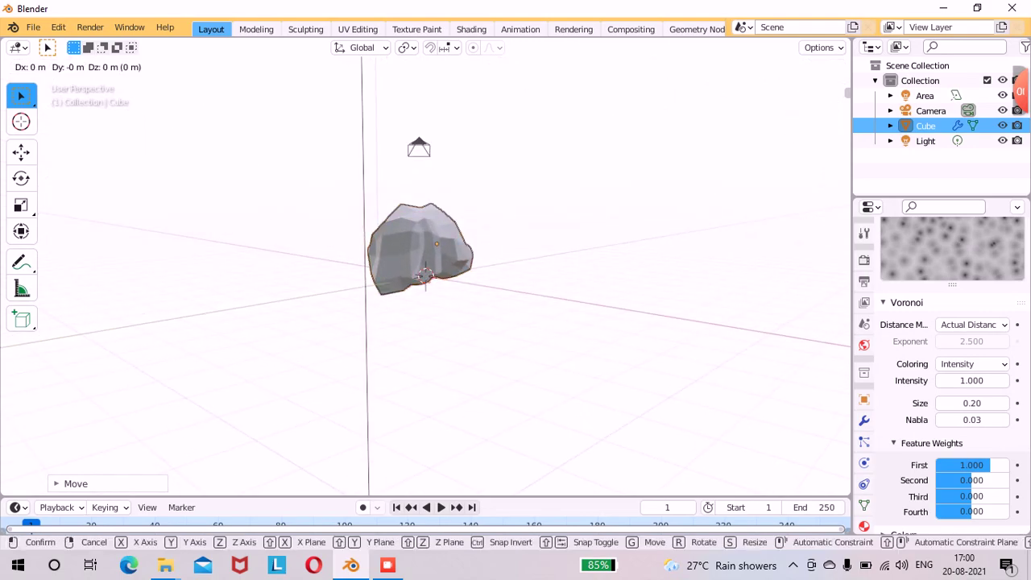
{"action": "key", "text": "Return"}
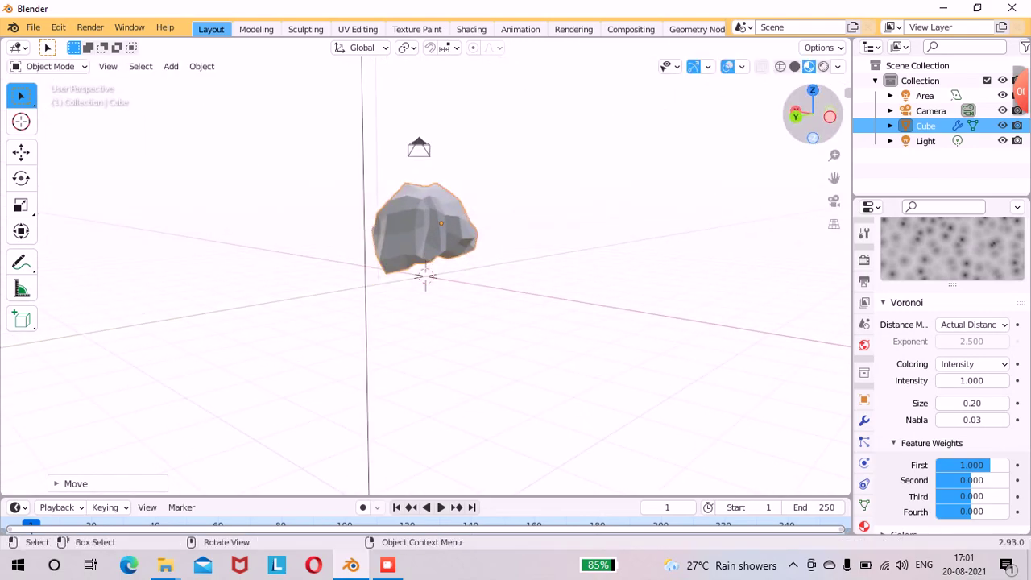
Apply Shade Smooth to the rock.
{"action": "left_click_drag", "start_coordinate": [811, 113], "coordinate": [793, 115]}
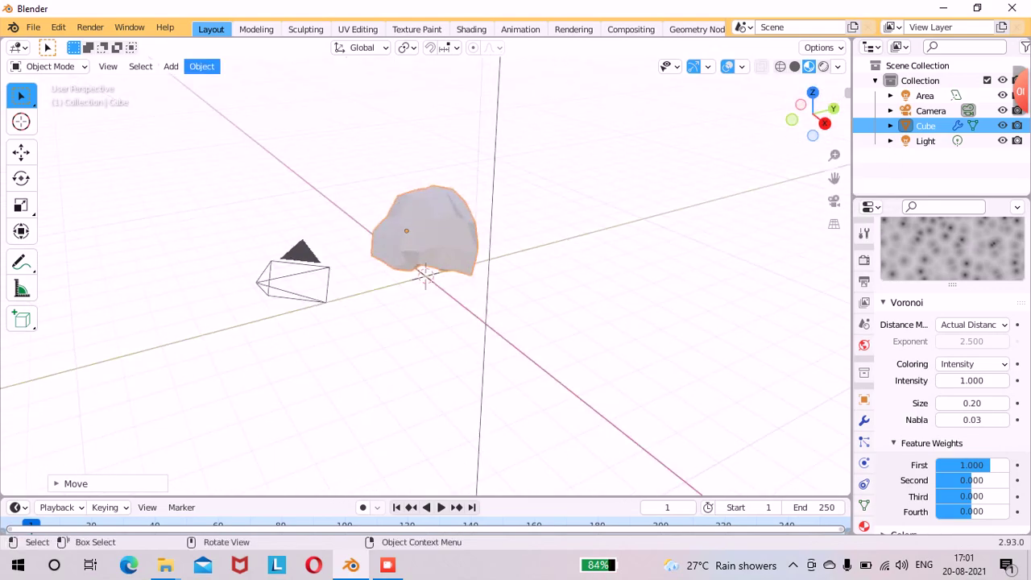
{"action": "left_click", "coordinate": [202, 66]}
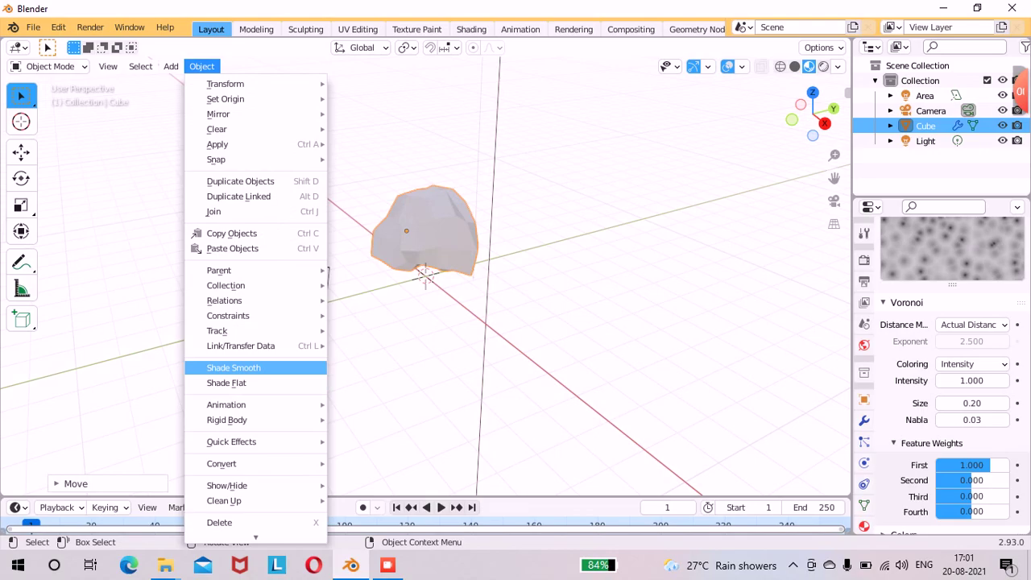
{"action": "left_click", "coordinate": [234, 368]}
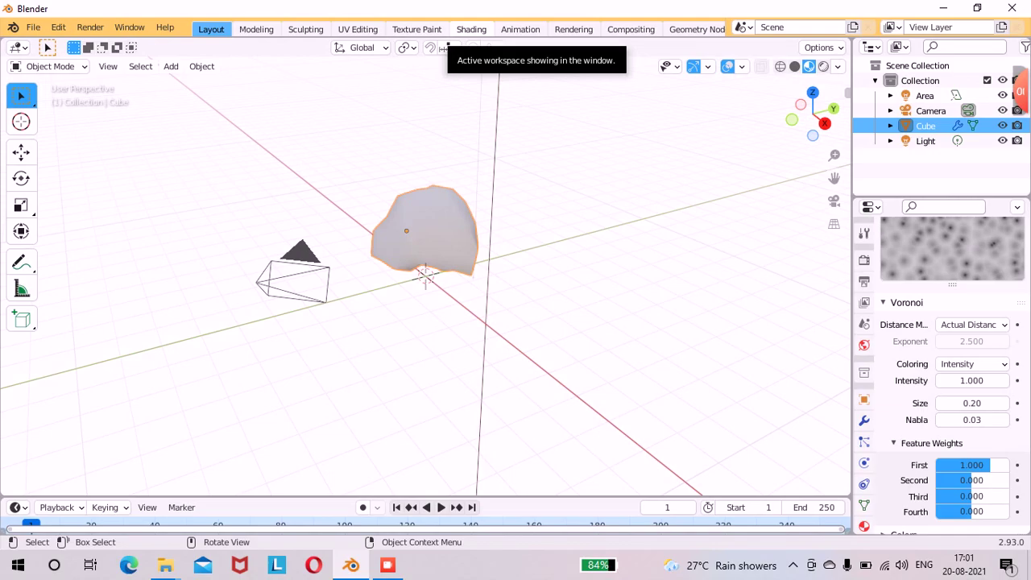
Switch to the Shading workspace and give the rock a material slot with a new material.
{"action": "left_click", "coordinate": [471, 29]}
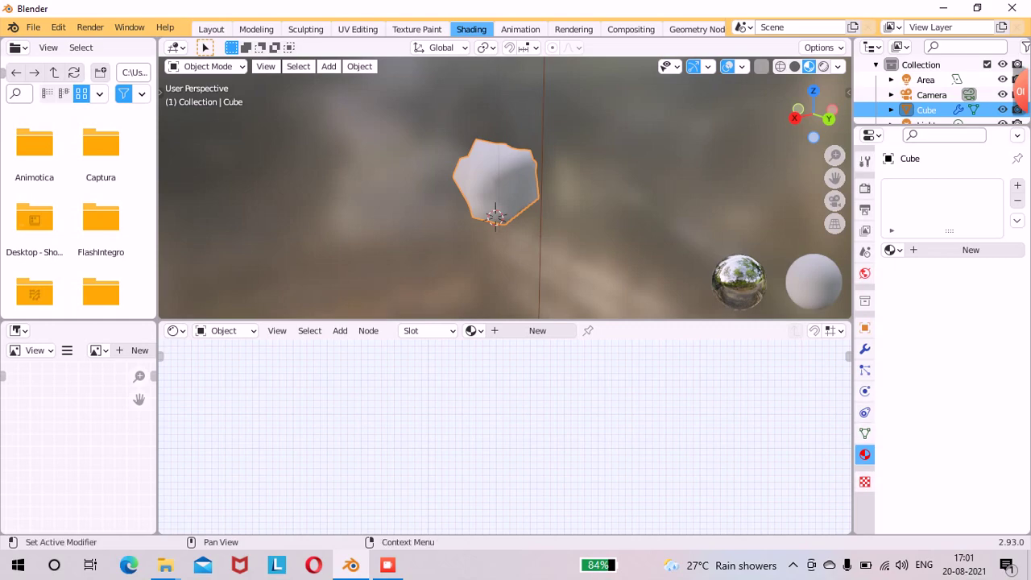
{"action": "left_click", "coordinate": [1017, 185]}
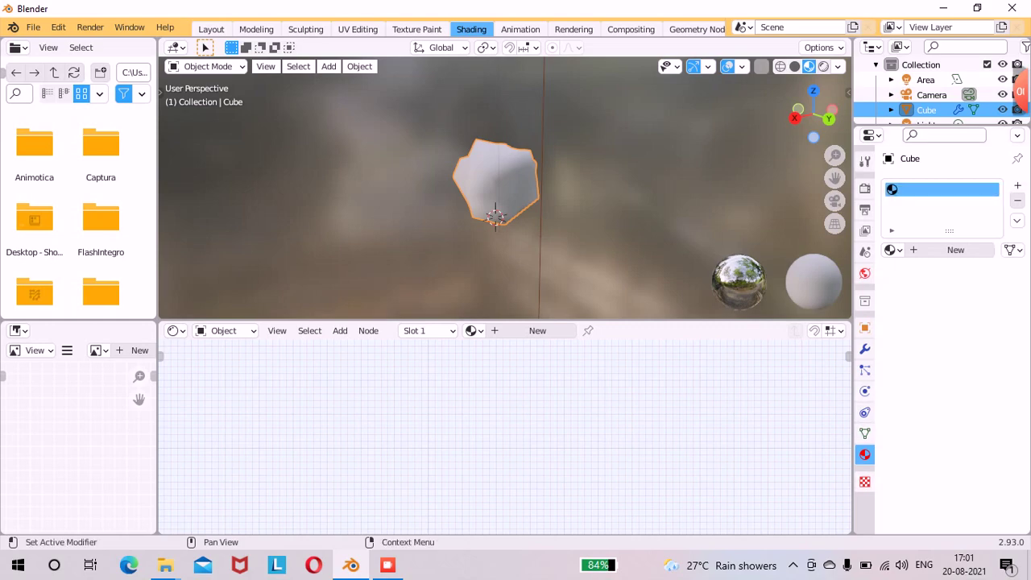
{"action": "left_click", "coordinate": [955, 250]}
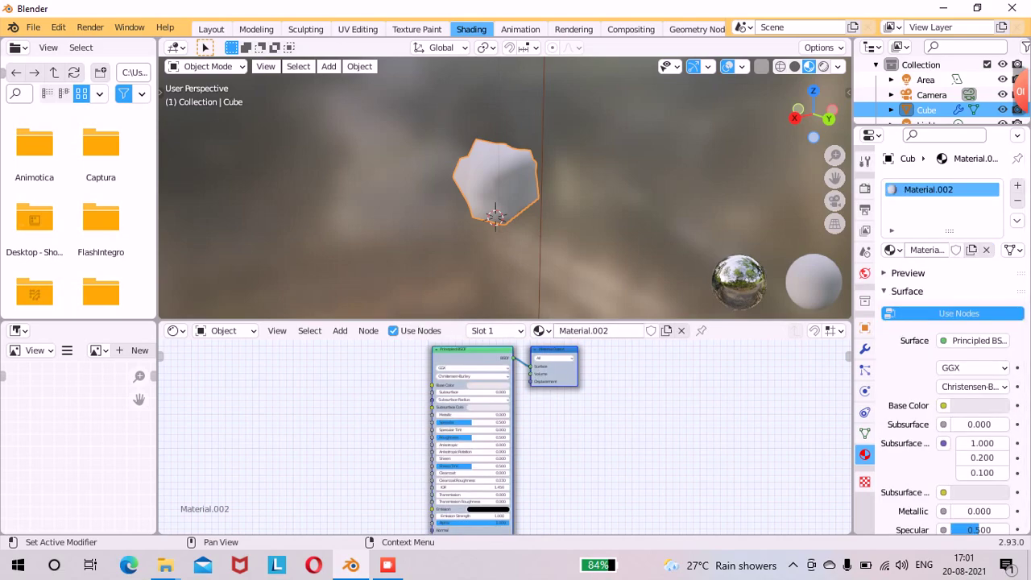
Add an Image Texture node to the rock's material and place it beside the Principled BSDF node.
{"action": "key", "text": "shift+a"}
{"action": "mouse_move", "coordinate": [354, 428]}
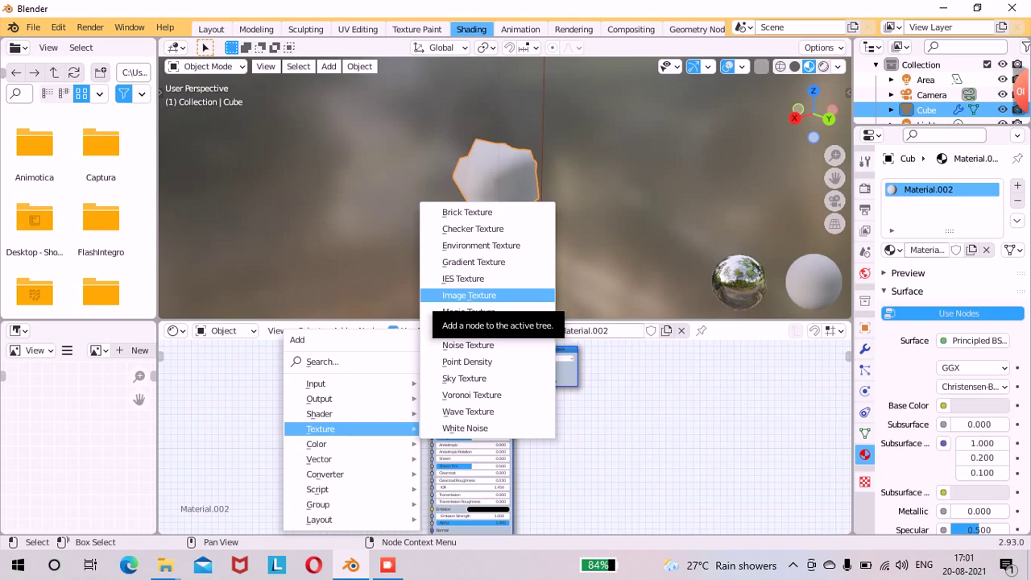
{"action": "left_click", "coordinate": [469, 295]}
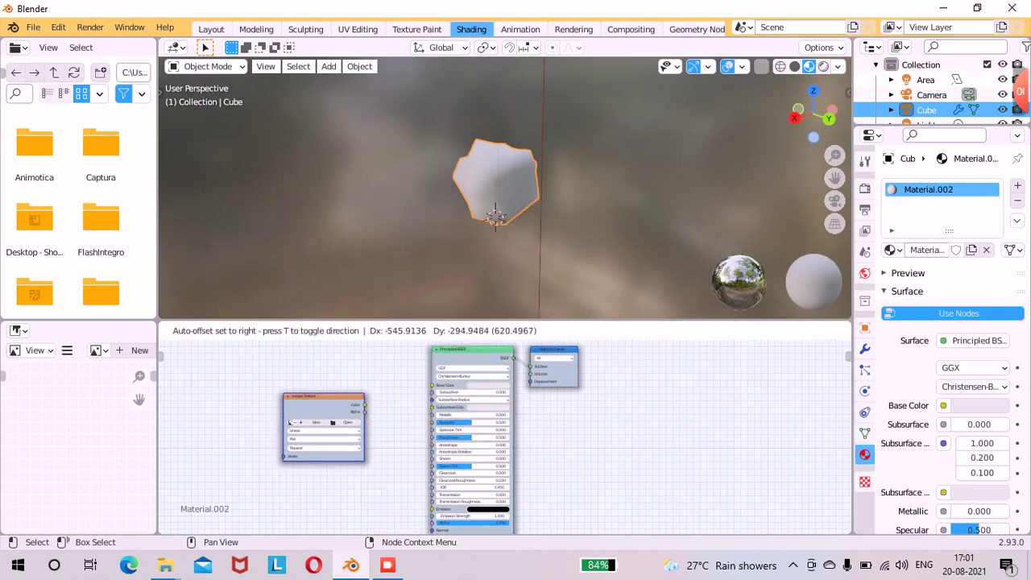
{"action": "left_click", "coordinate": [292, 422]}
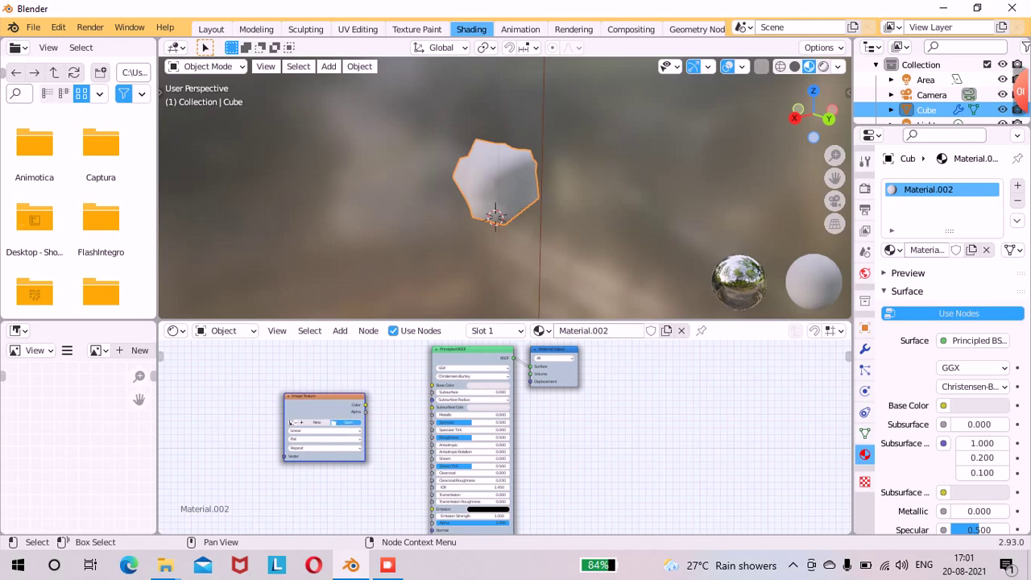
Load images.jpg from the Downloads folder into the Image Texture node and connect its Color output to the Principled BSDF's Base Color.
{"action": "left_click", "coordinate": [346, 422]}
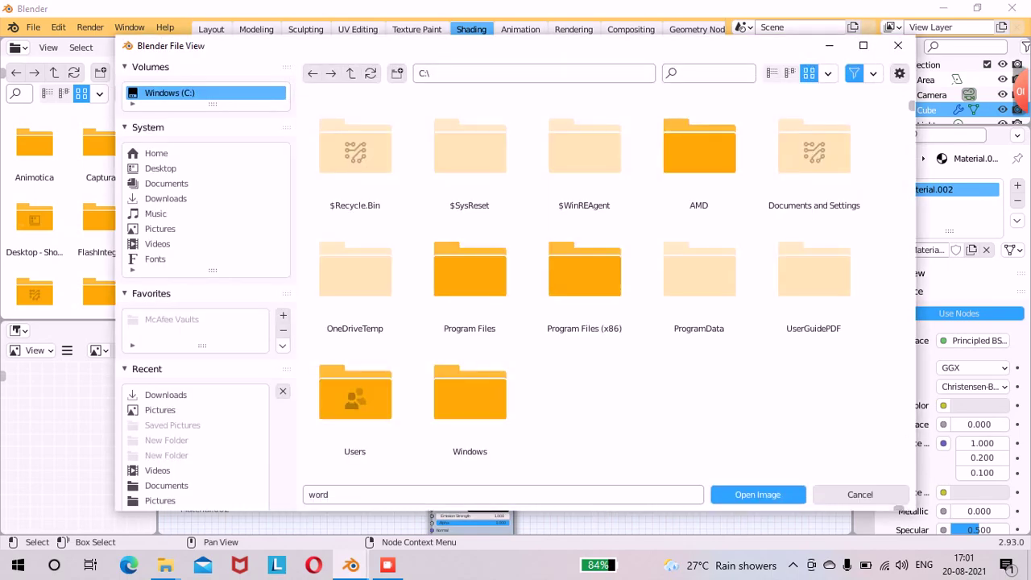
{"action": "left_click", "coordinate": [165, 199]}
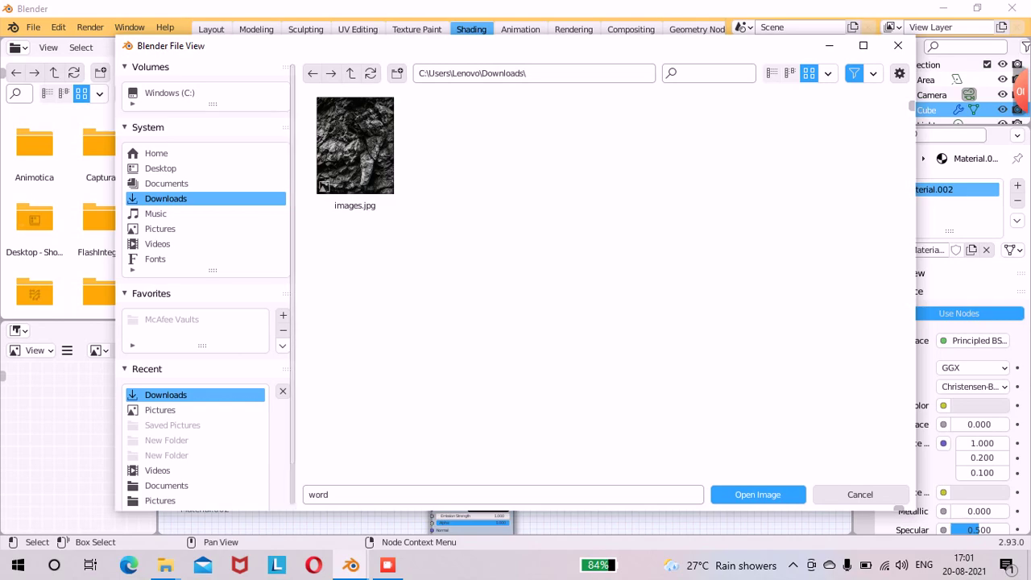
{"action": "left_click", "coordinate": [355, 153]}
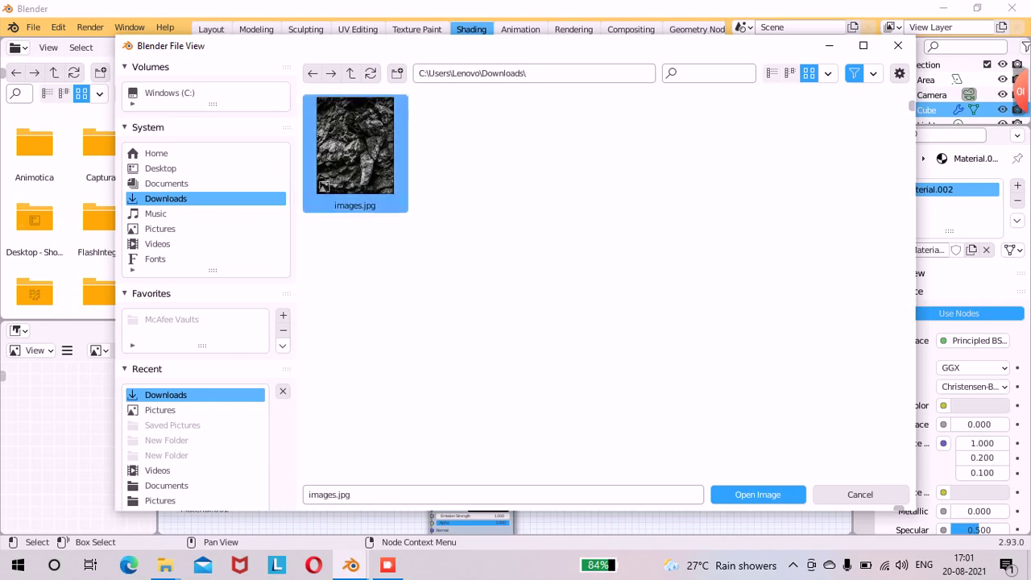
{"action": "left_click", "coordinate": [757, 494]}
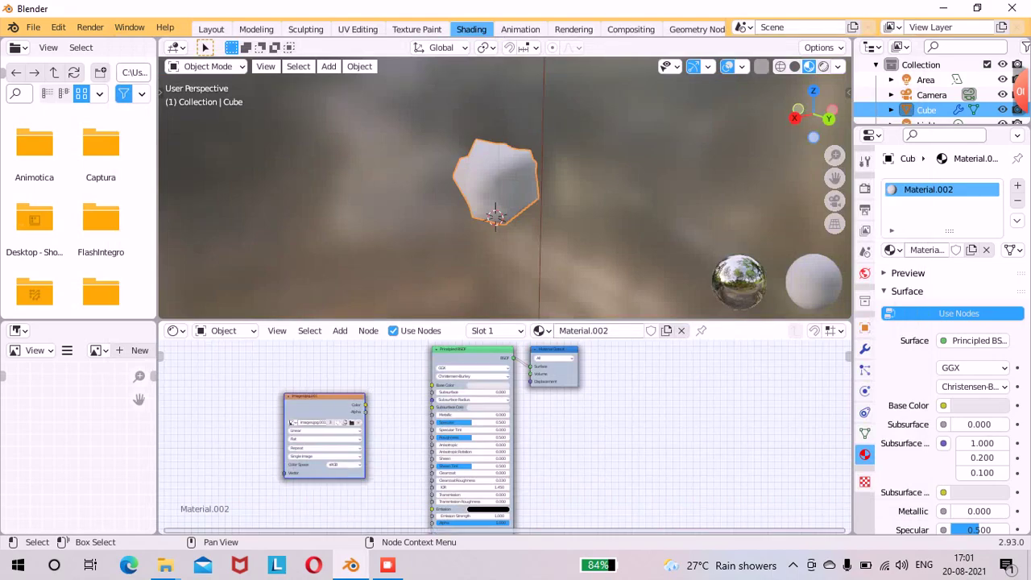
{"action": "left_click_drag", "start_coordinate": [366, 404], "coordinate": [431, 386]}
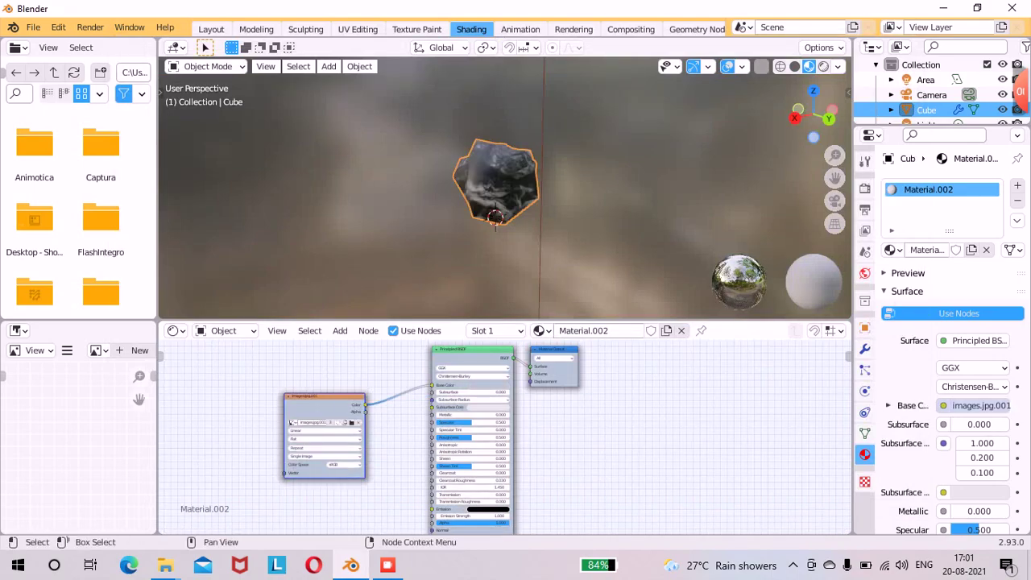
Set the Image Texture node's interpolation to Closest.
{"action": "left_click_drag", "start_coordinate": [812, 112], "coordinate": [825, 118]}
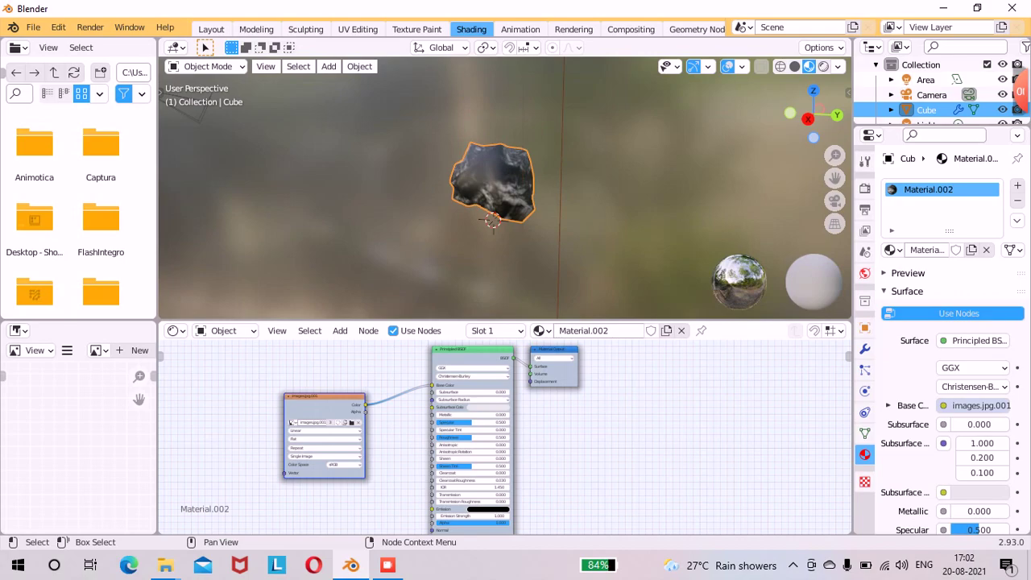
{"action": "left_click", "coordinate": [325, 430]}
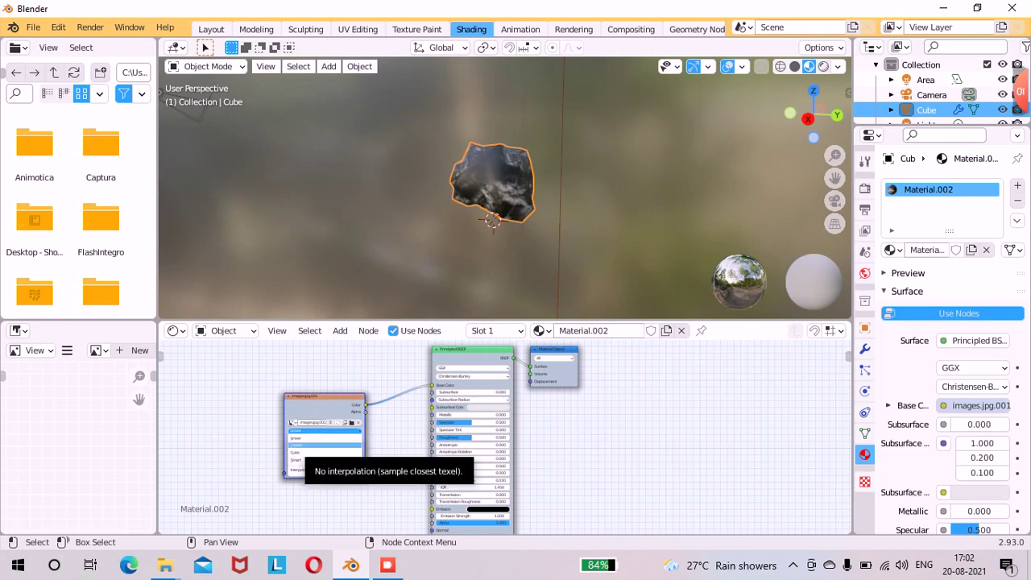
{"action": "left_click", "coordinate": [325, 444]}
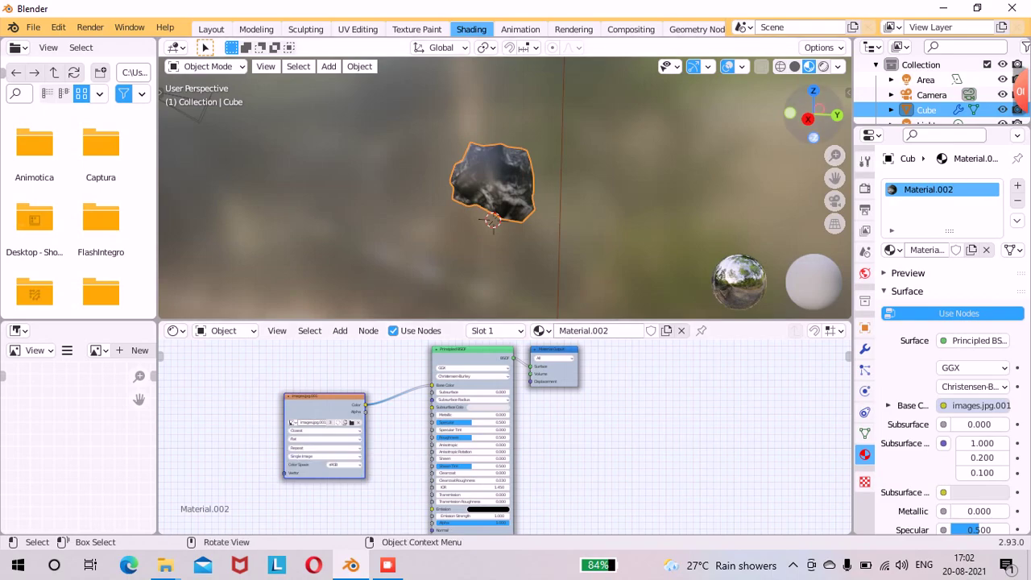
Set the rock material's Specular to 0.014 and its Roughness to about 0.645.
{"action": "left_click_drag", "start_coordinate": [815, 113], "coordinate": [813, 115]}
{"action": "left_click_drag", "start_coordinate": [814, 115], "coordinate": [977, 53]}
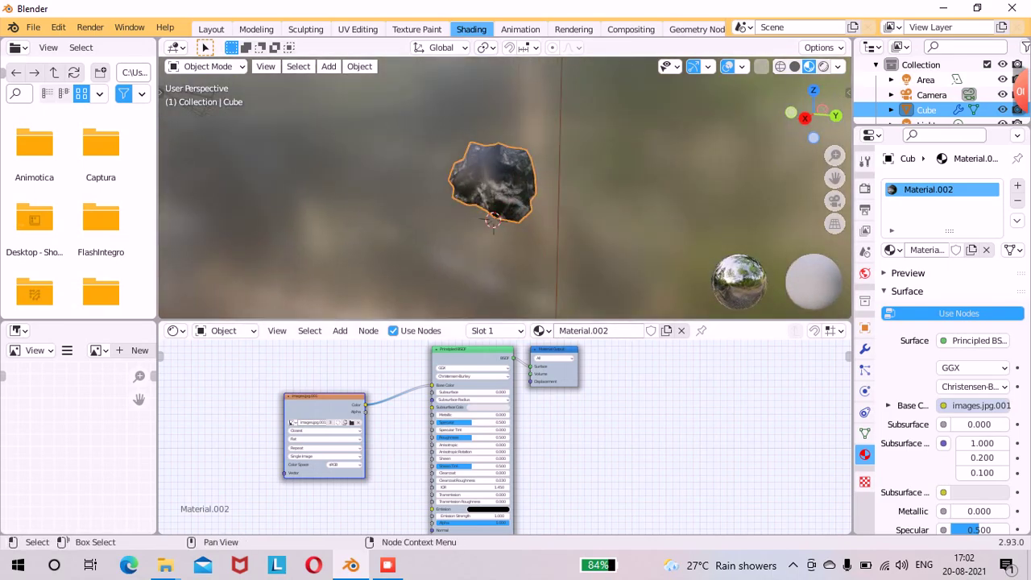
{"action": "left_click_drag", "start_coordinate": [978, 529], "coordinate": [955, 529]}
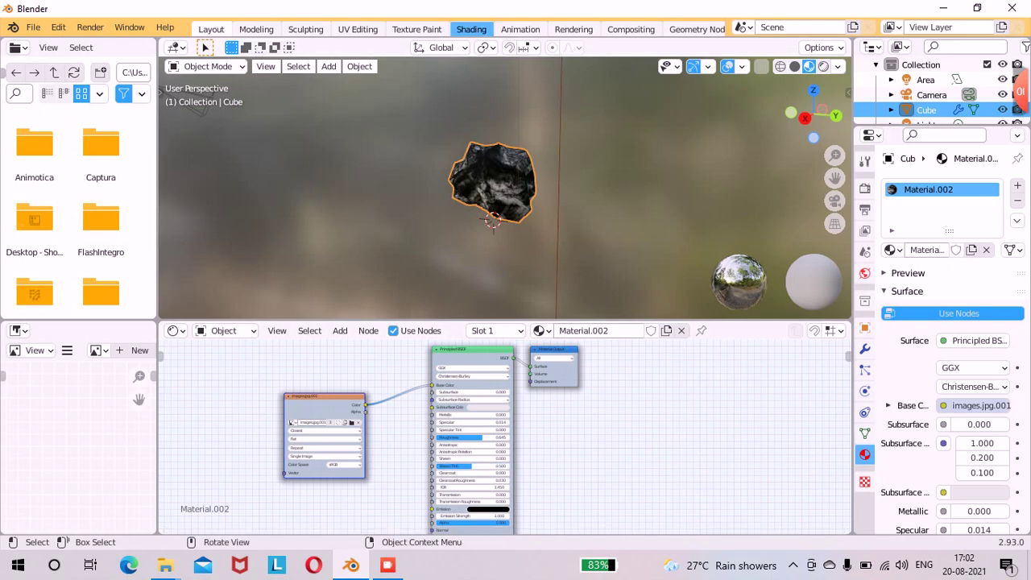
Return to the Layout workspace and duplicate the textured rock, placing the copy beside the original at the same height.
{"action": "left_click", "coordinate": [211, 29]}
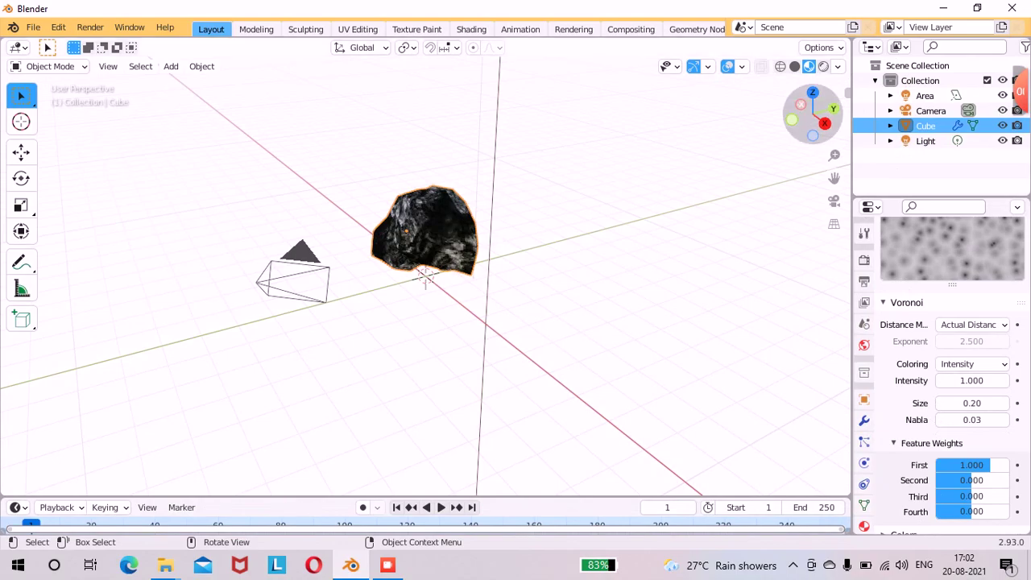
{"action": "mouse_move", "coordinate": [812, 112]}
{"action": "left_mouse_down"}
{"action": "mouse_move", "coordinate": [802, 124]}
{"action": "mouse_move", "coordinate": [842, 119]}
{"action": "mouse_move", "coordinate": [785, 119]}
{"action": "mouse_move", "coordinate": [847, 119]}
{"action": "mouse_move", "coordinate": [818, 121]}
{"action": "left_mouse_up"}
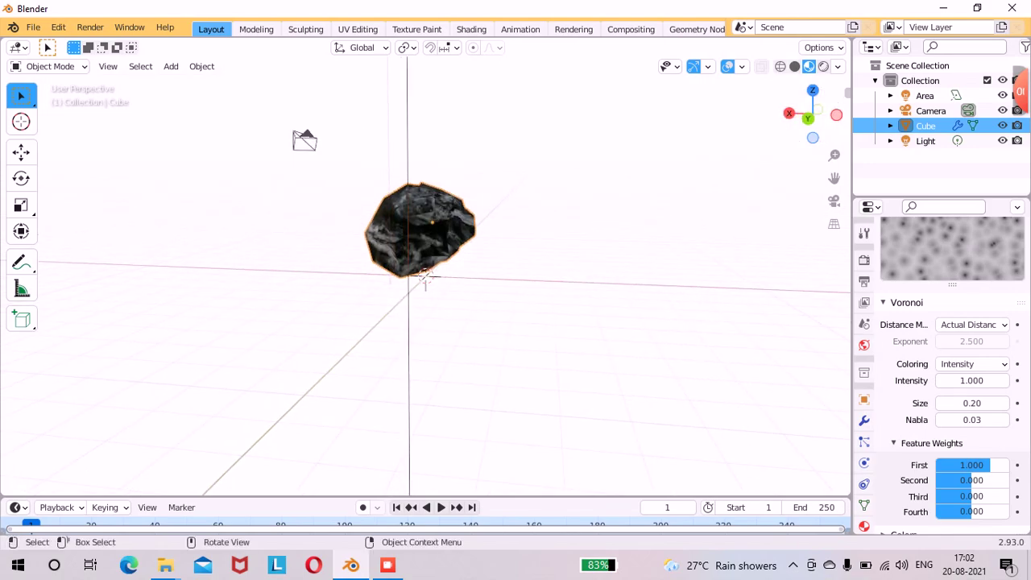
{"action": "key", "text": "shift+d"}
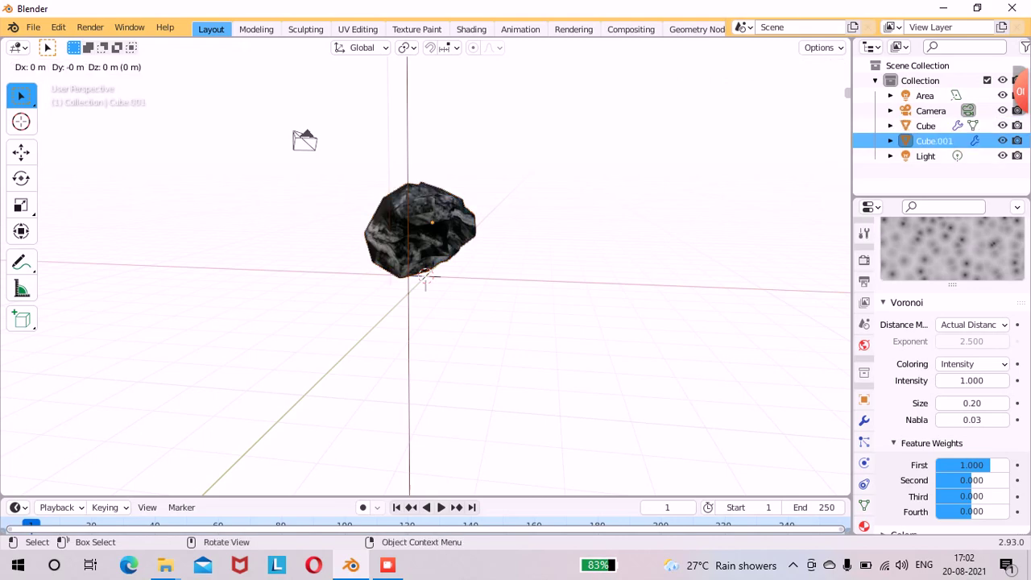
{"action": "left_click", "coordinate": [577, 223]}
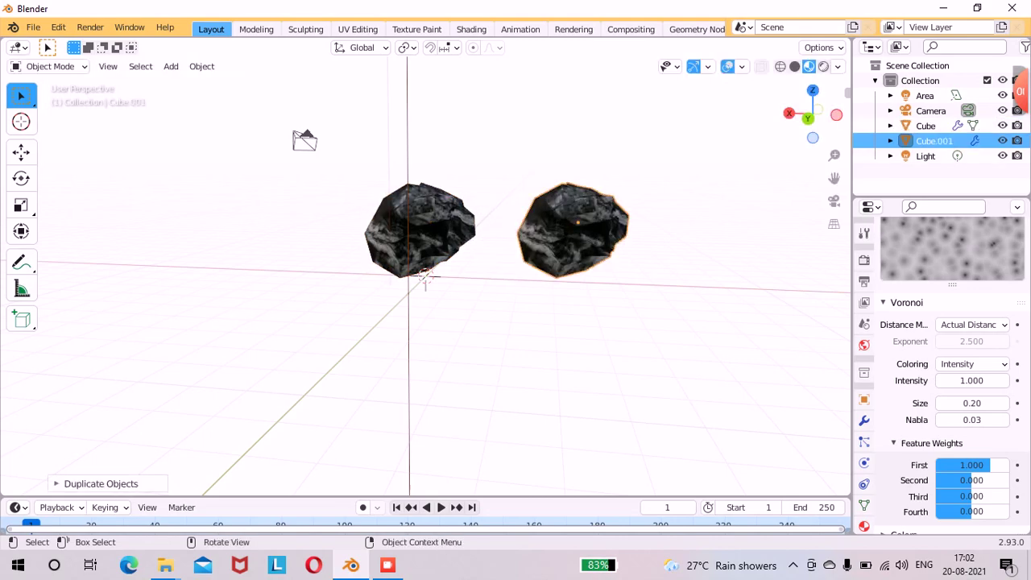
{"action": "left_click_drag", "start_coordinate": [814, 113], "coordinate": [833, 132]}
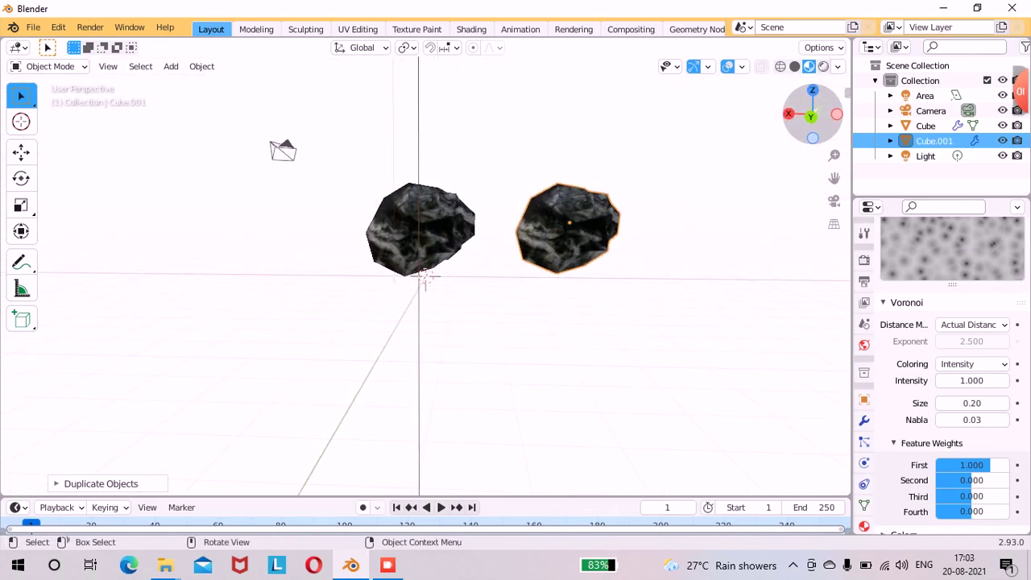